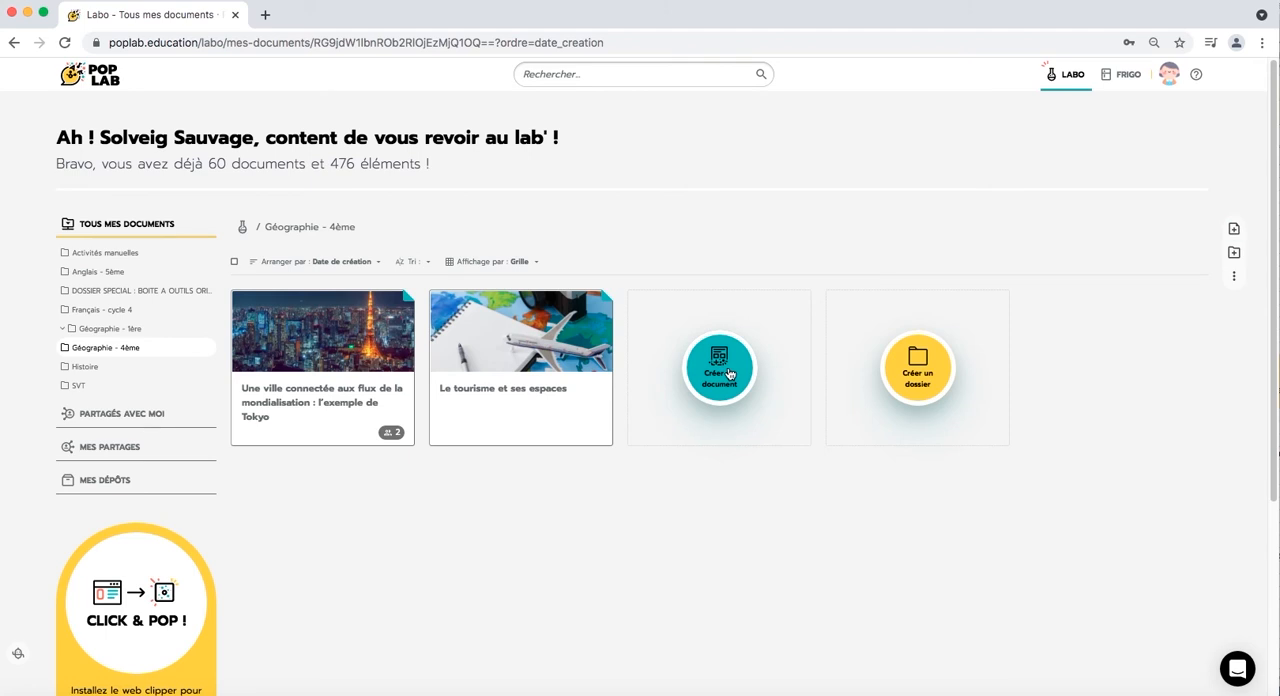
- Create a document in the Géographie - 4ème folder and title it "4ème géographie – Mers et océans", copied from the Word file
click(729, 374)
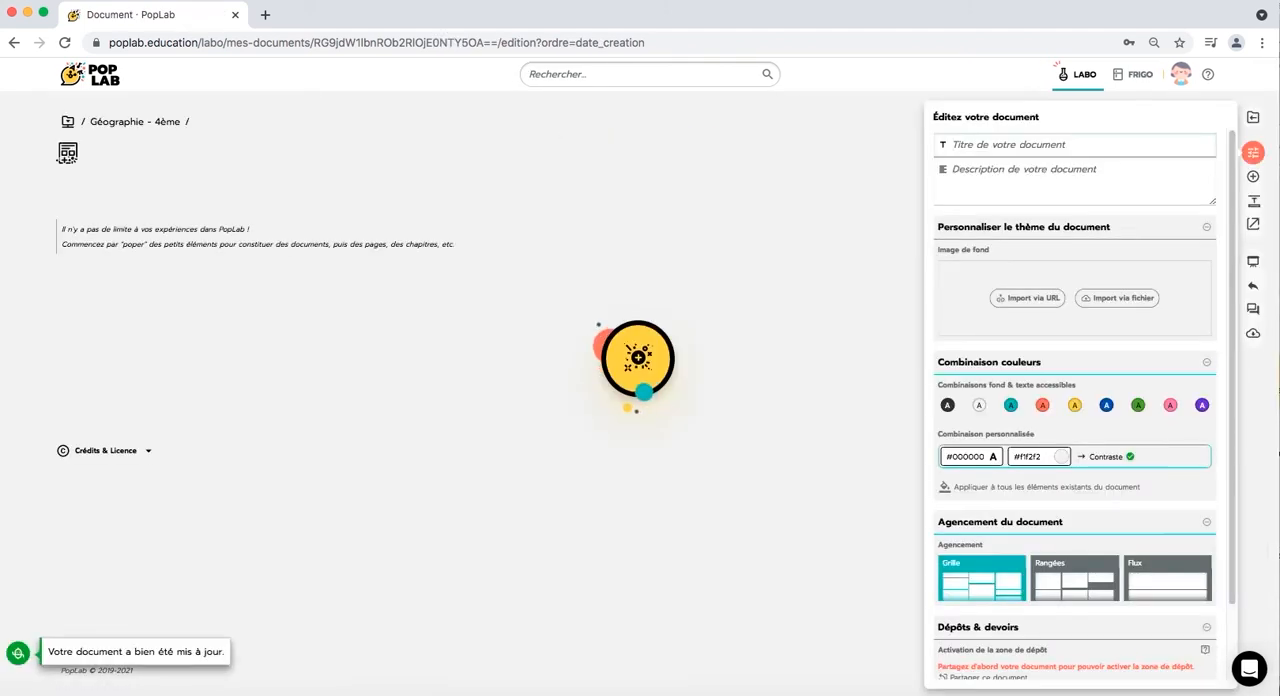
key(super+Tab)
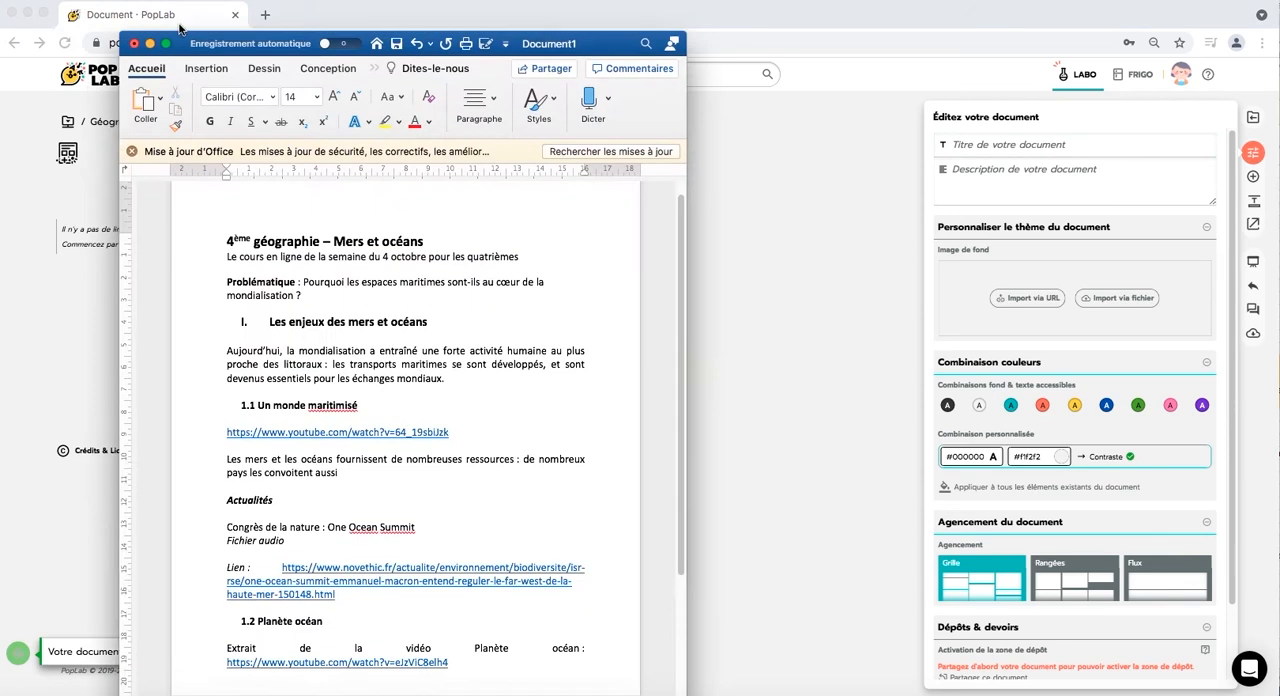
drag(180, 27, 168, 9)
drag(425, 227, 212, 224)
key(super+c)
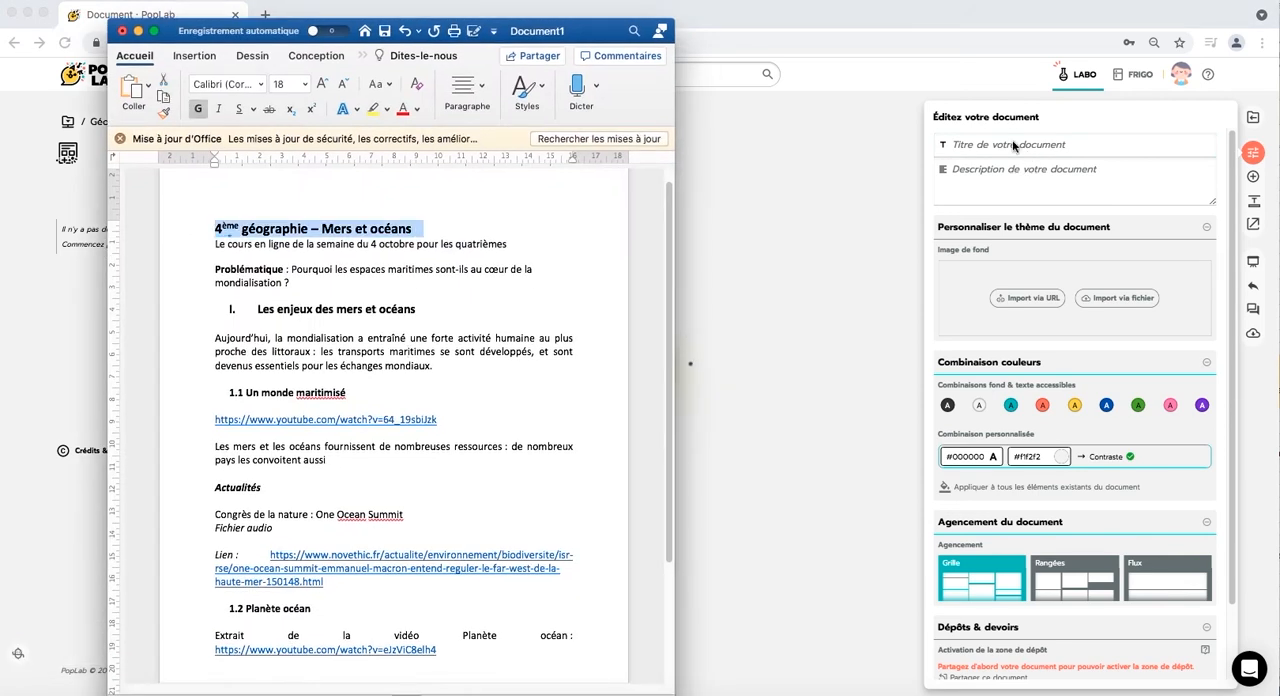
click(1012, 145)
key(super+v)
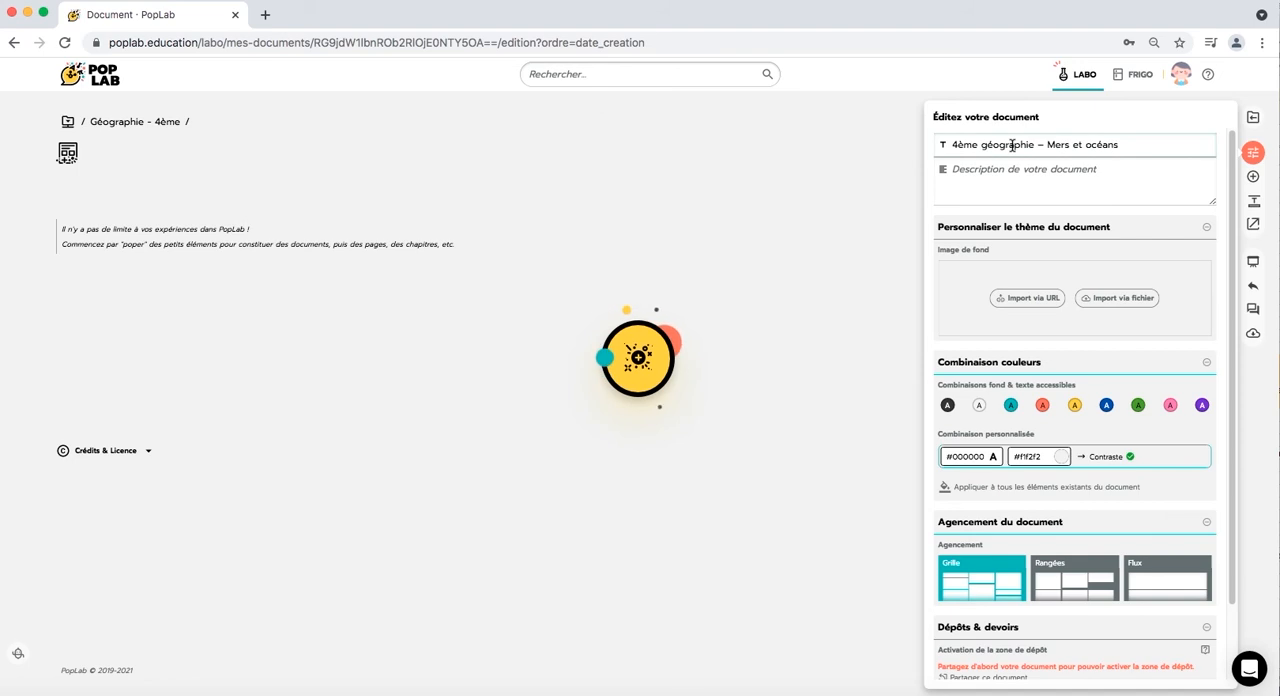
click(486, 218)
- Copy "Le cours en ligne de la semaine du 4 octobre pour les quatrièmes" from the Word file into the document's description
click(464, 685)
drag(480, 248, 212, 246)
key(super+c)
click(1215, 127)
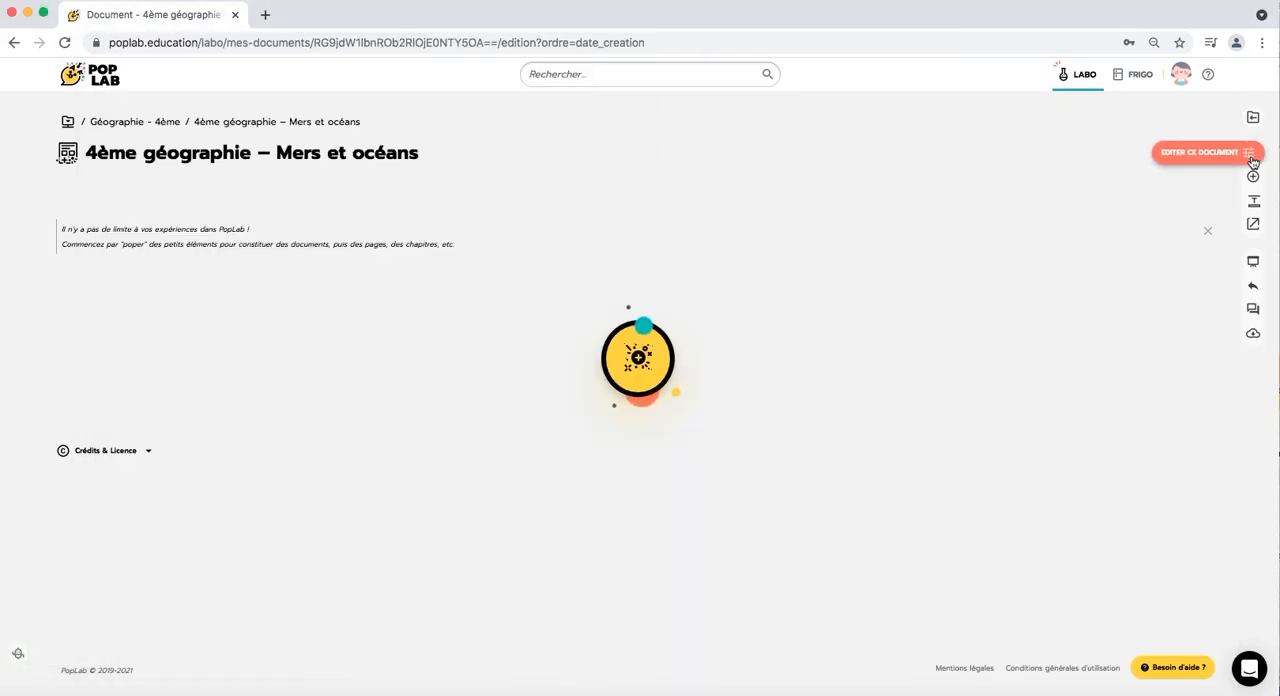
click(1253, 152)
click(996, 178)
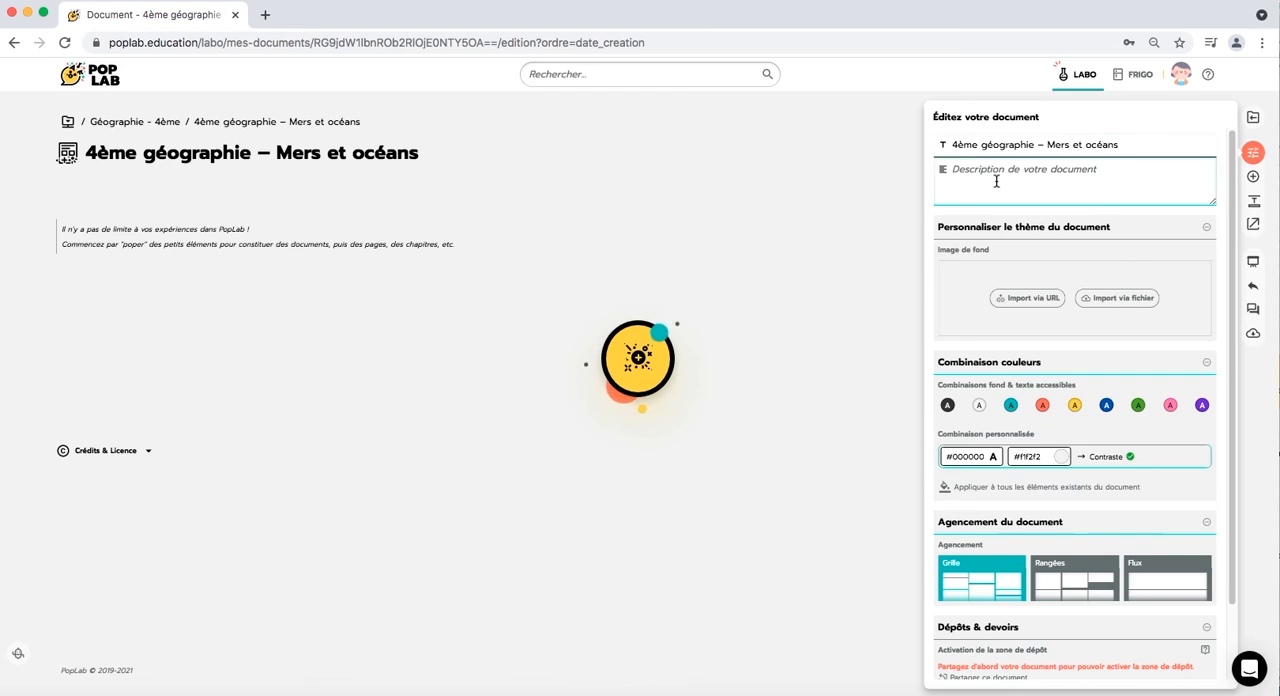
key(super+v)
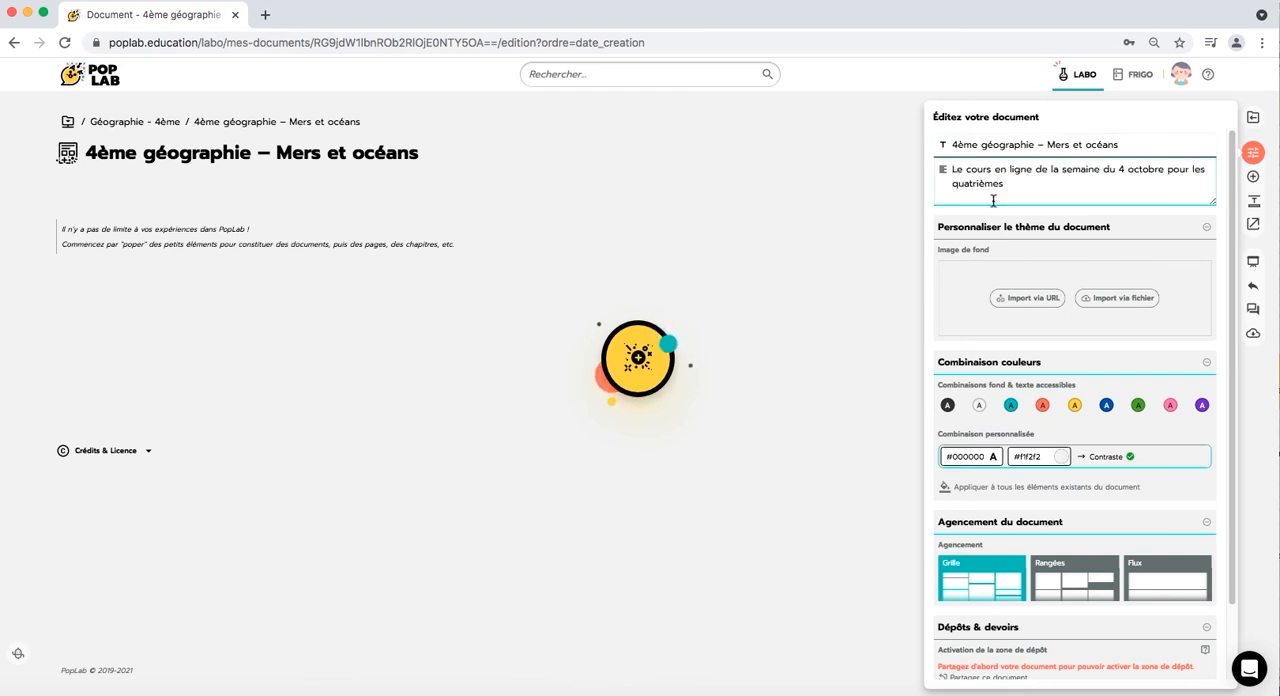
click(992, 219)
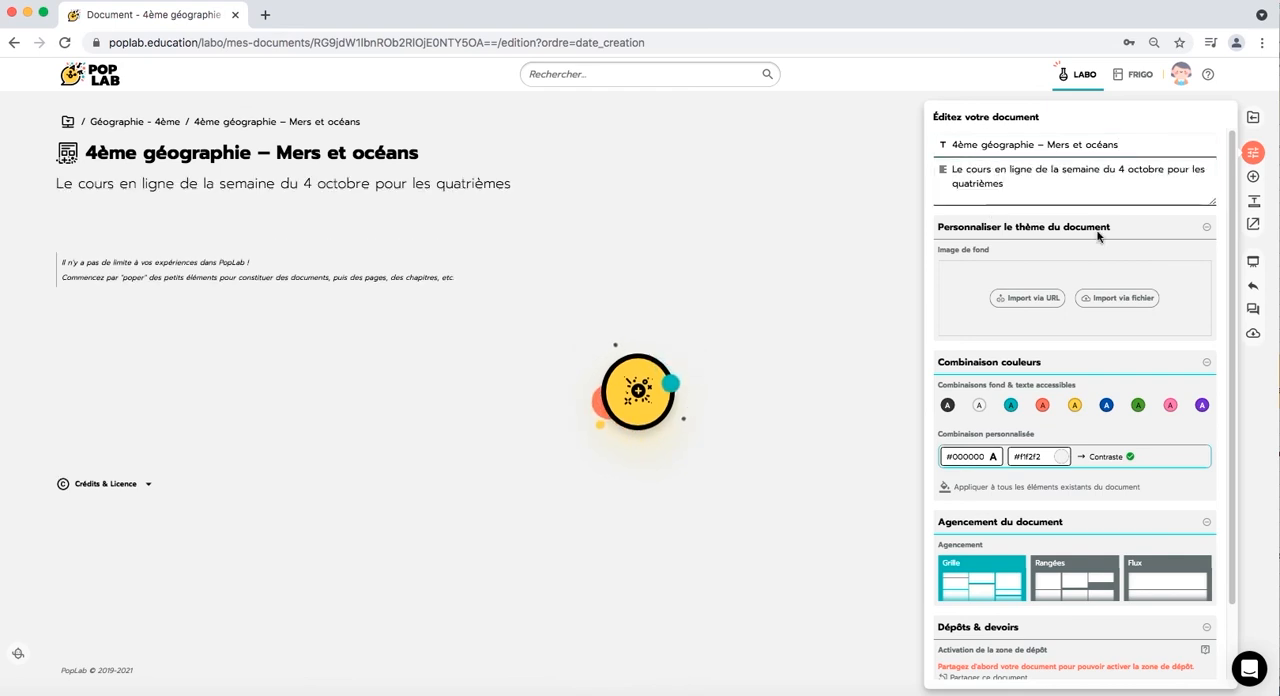
- Import the image file "mer" as the document's background image
click(1133, 305)
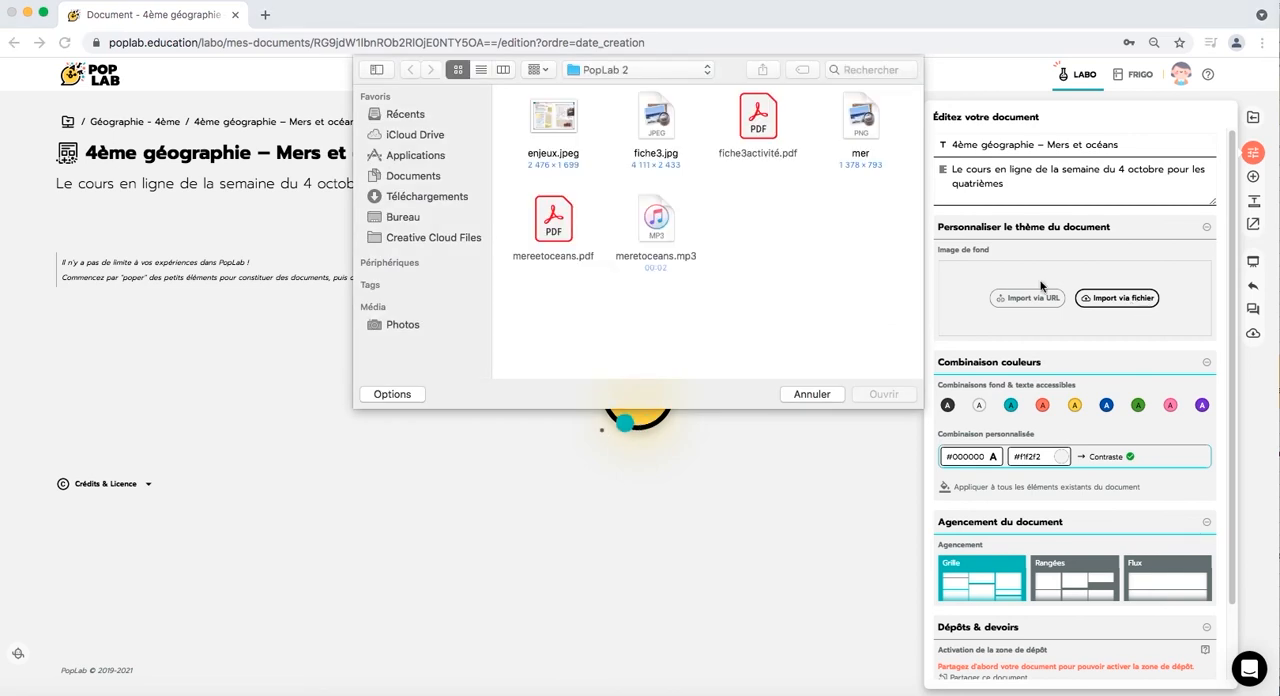
click(857, 125)
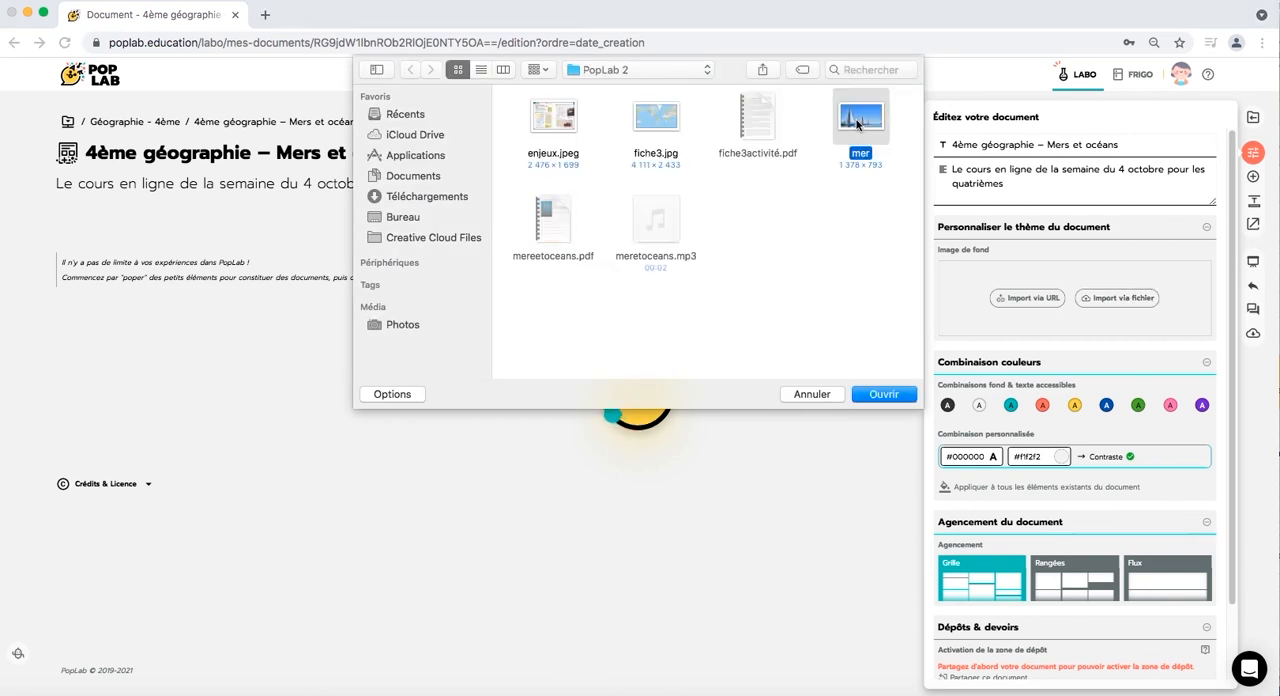
click(882, 393)
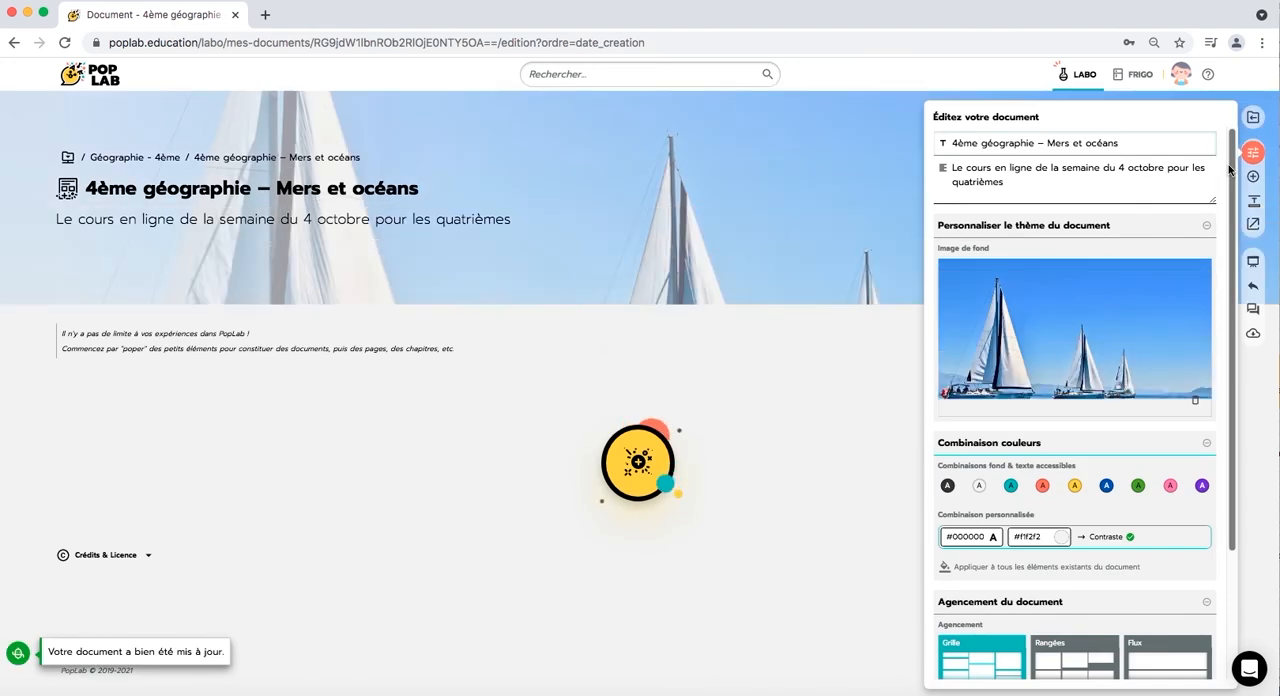
- Set the background colour of the document's custom colour combination to #cfe2fb
mouse_move(1187, 300)
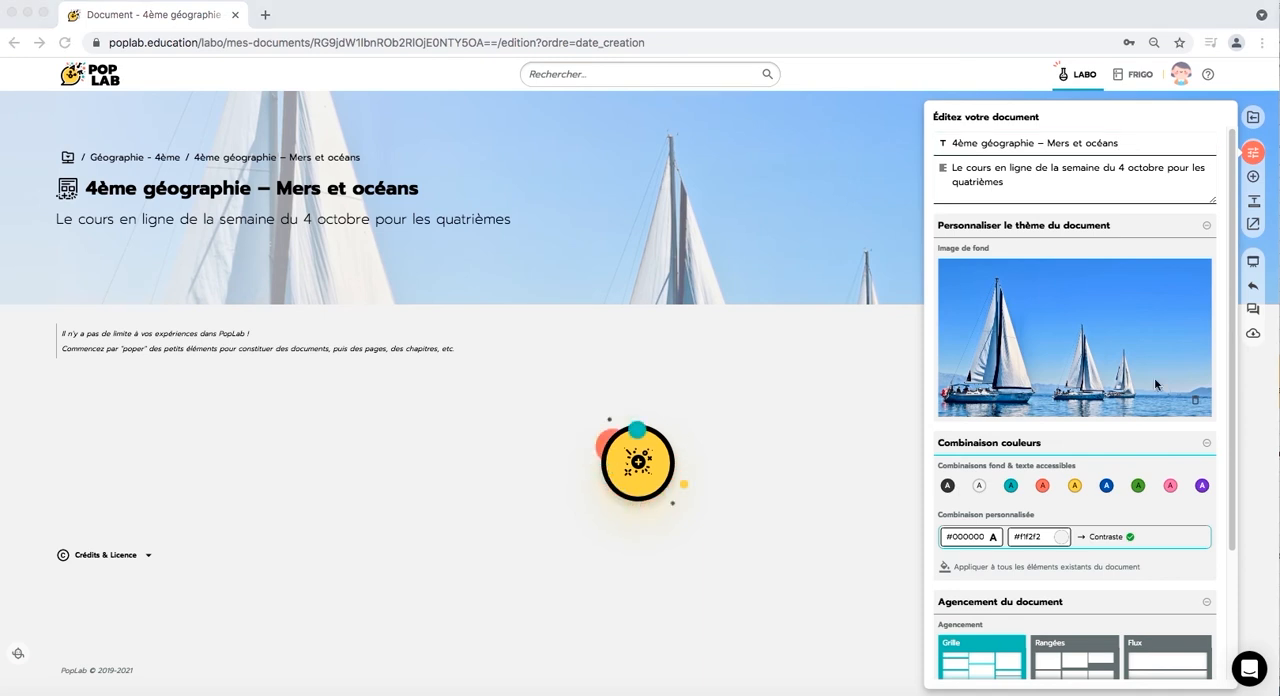
click(1041, 541)
drag(1044, 538, 1019, 538)
key(BackSpace)
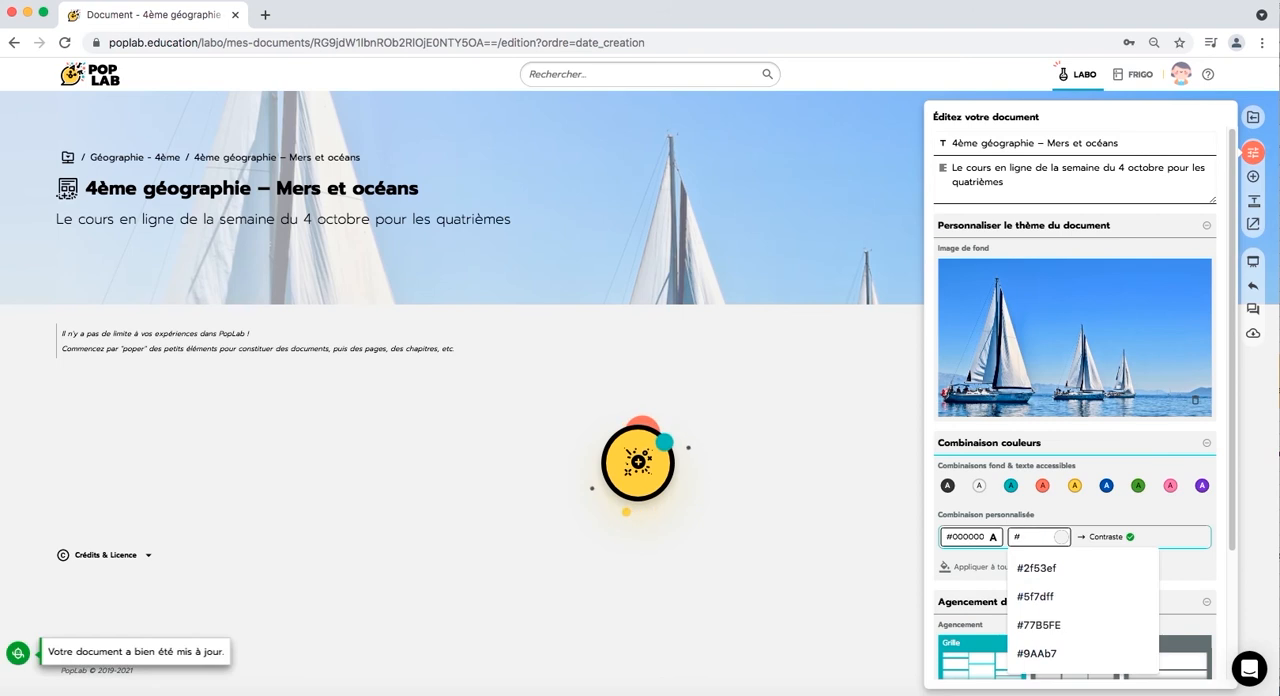
text(cfe2fb)
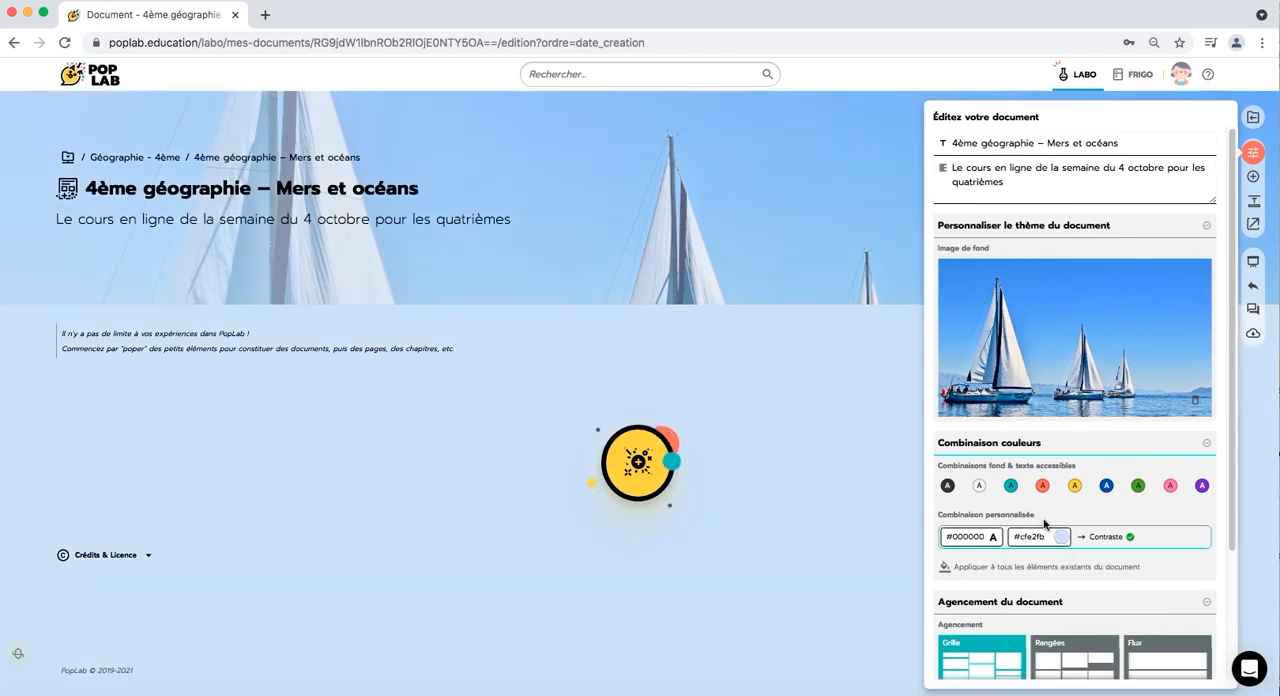
click(810, 496)
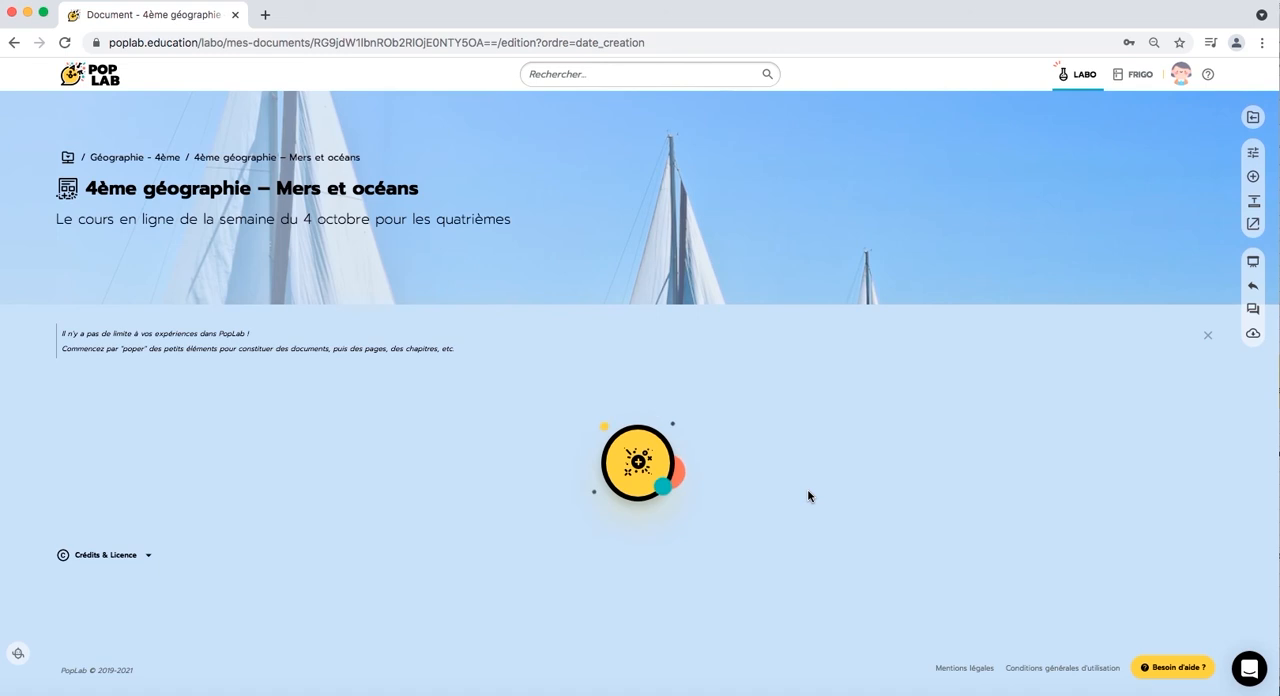
- Add a section titled "Les cours et les activités" with the text "Pourquoi les espaces maritimes sont-ils au cœur de la mondialisation ?"
click(1250, 204)
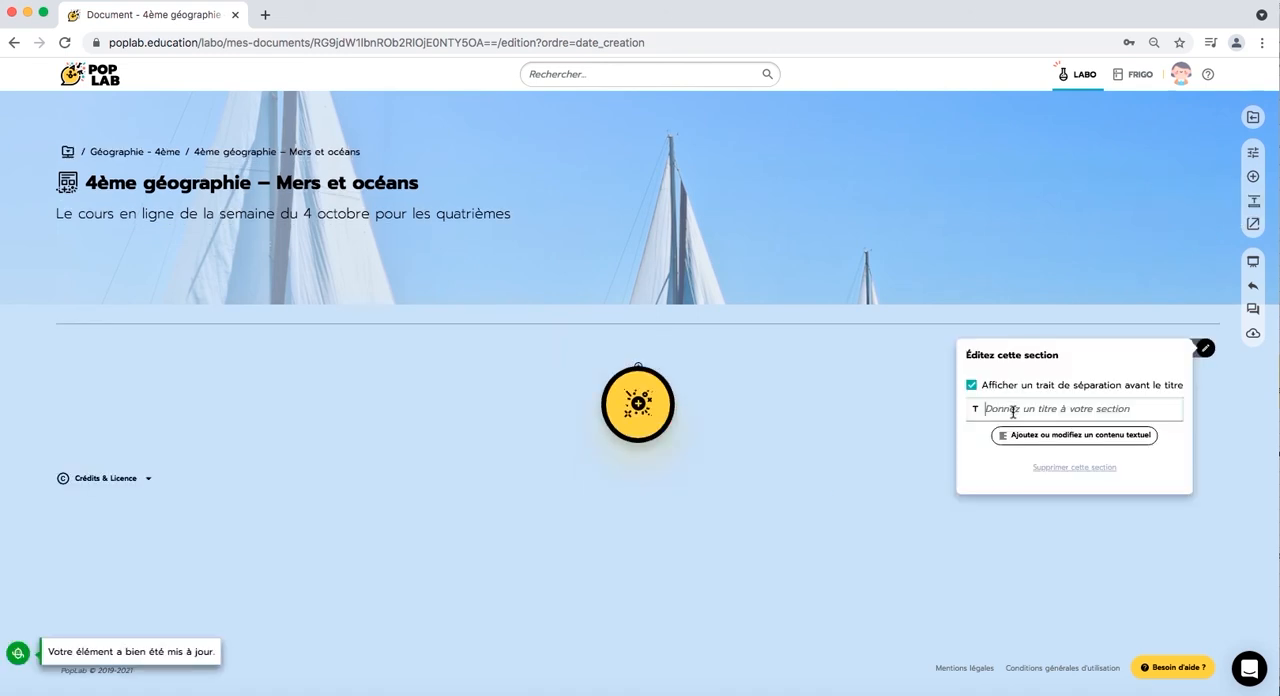
text(Les cours et les activités)
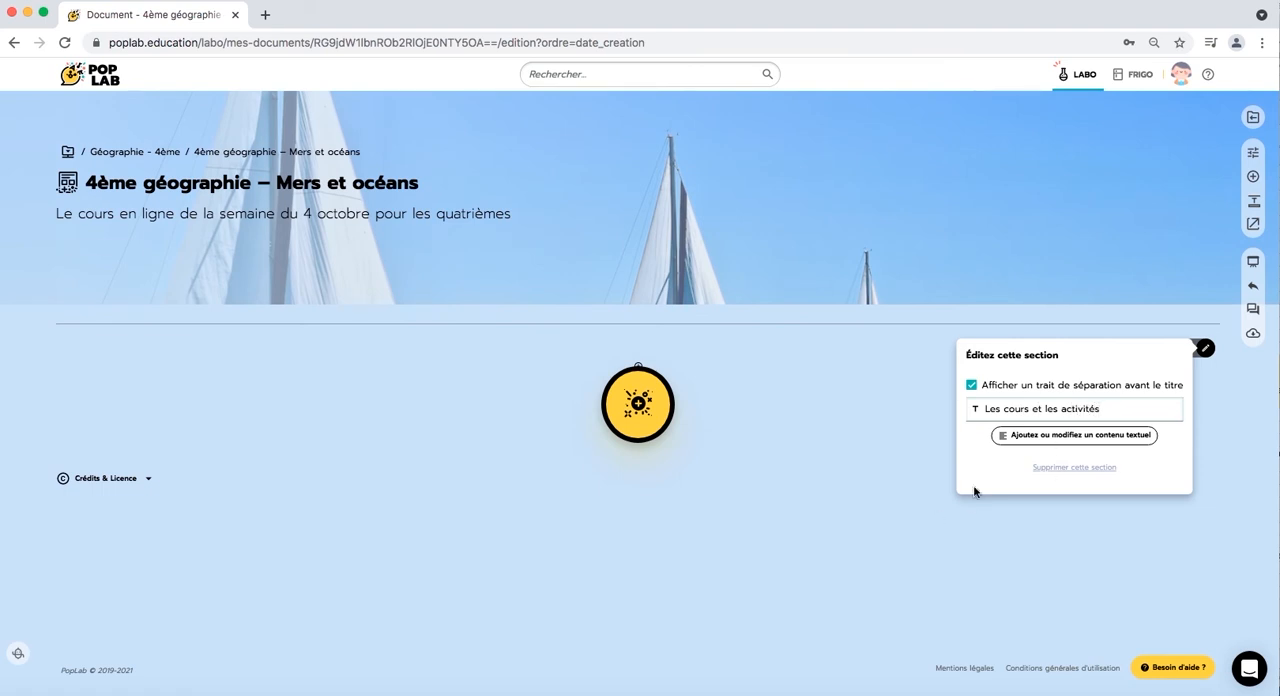
click(1025, 436)
text(Pourquoi les espaces maritimes sont-ils au cœur de la mondialisation ?)
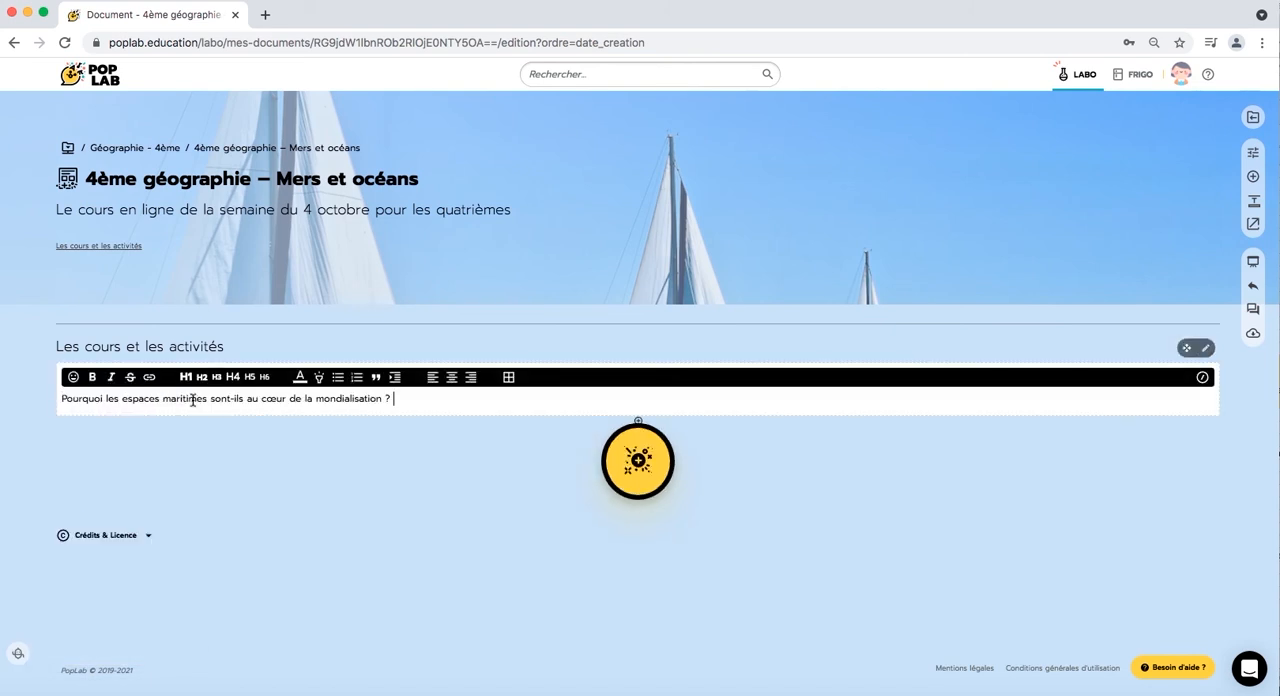
- Make the question text in the "Les cours et les activités" section bold
drag(445, 403, 44, 398)
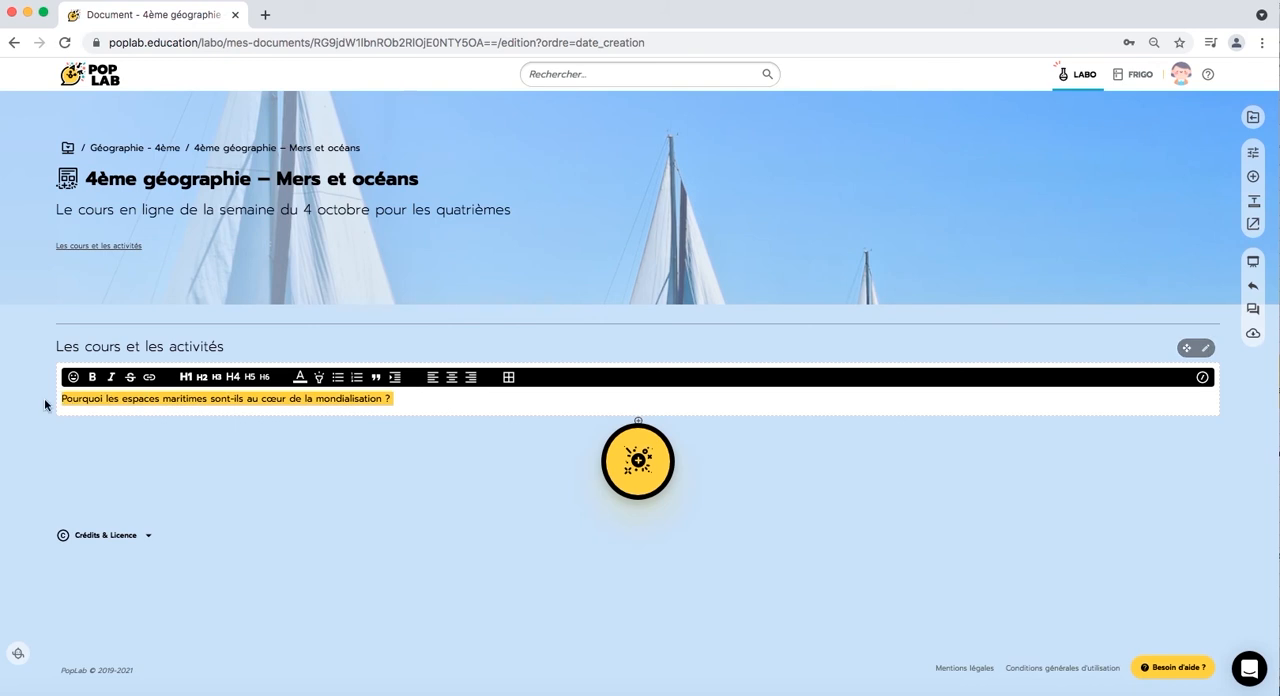
click(93, 377)
click(311, 401)
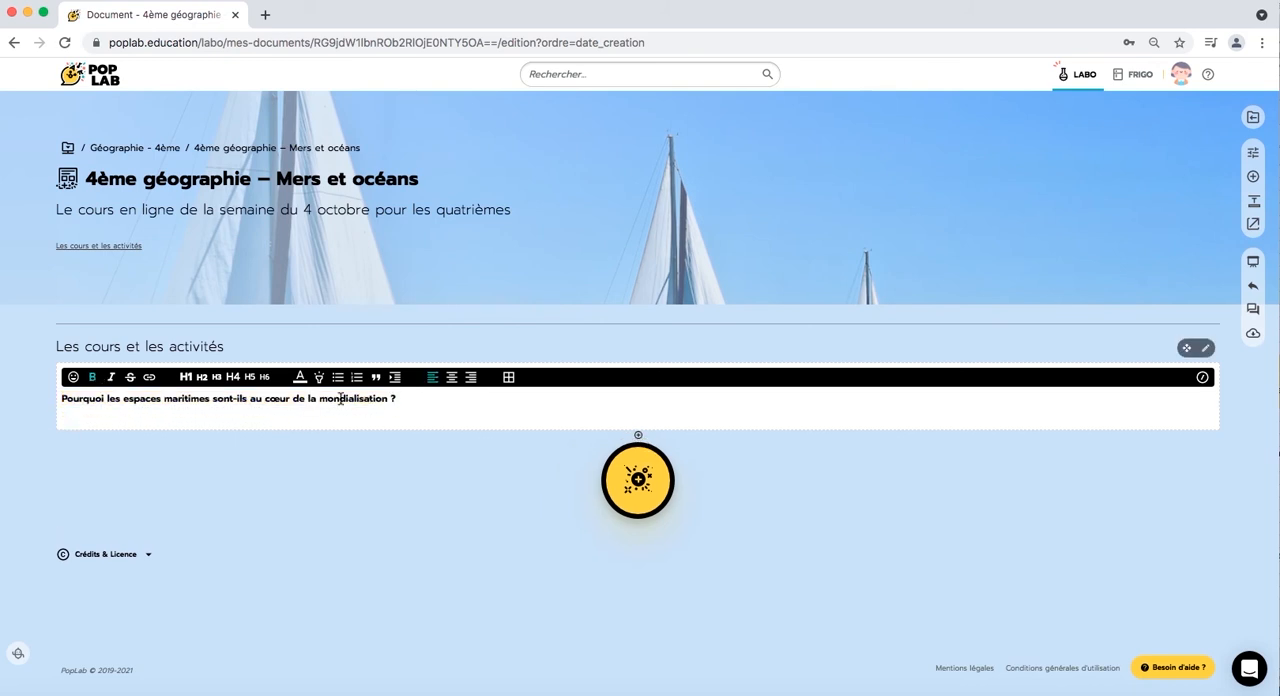
- Insert a boat emoji from the transport category at the end of the section's question and finish editing the text
click(402, 399)
click(73, 377)
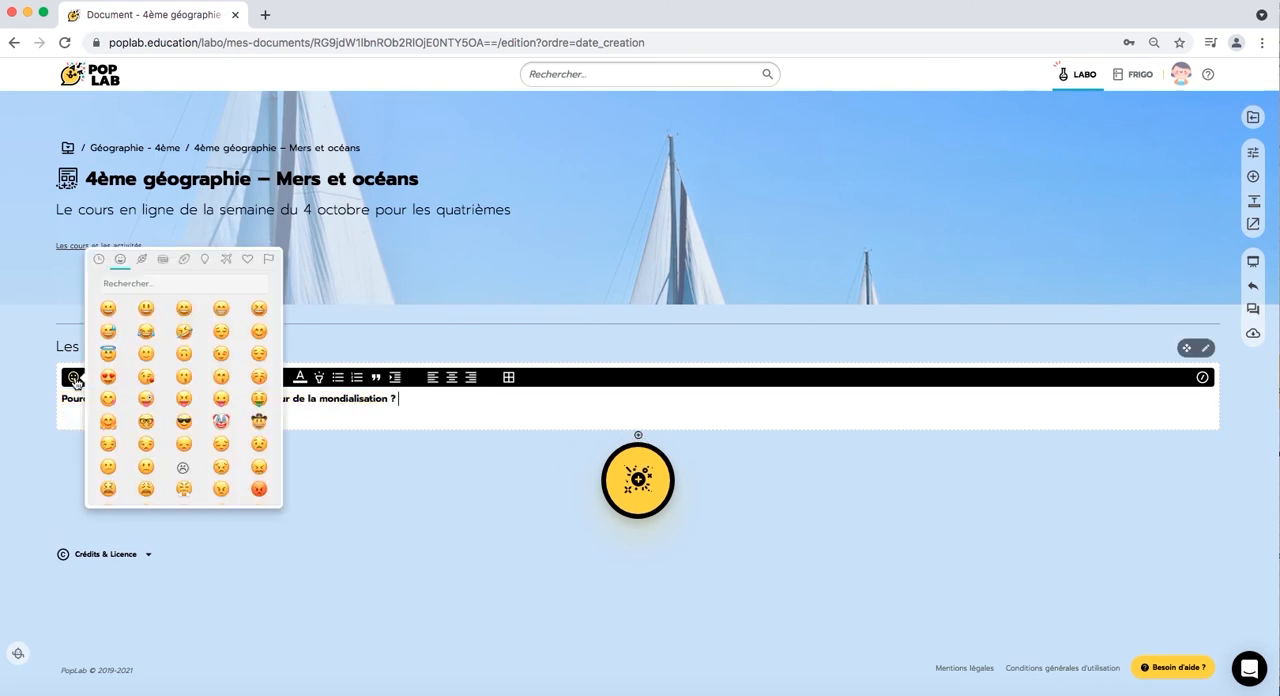
click(227, 260)
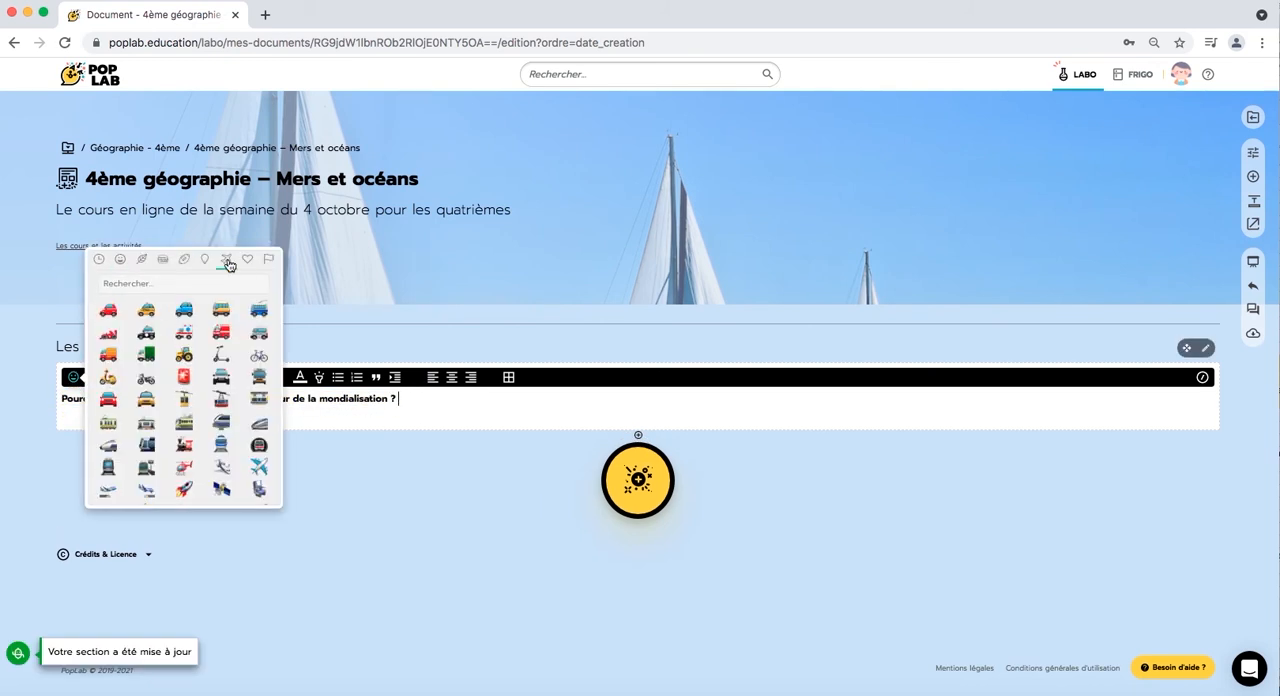
scroll(255, 430, down, 2)
click(256, 436)
click(342, 454)
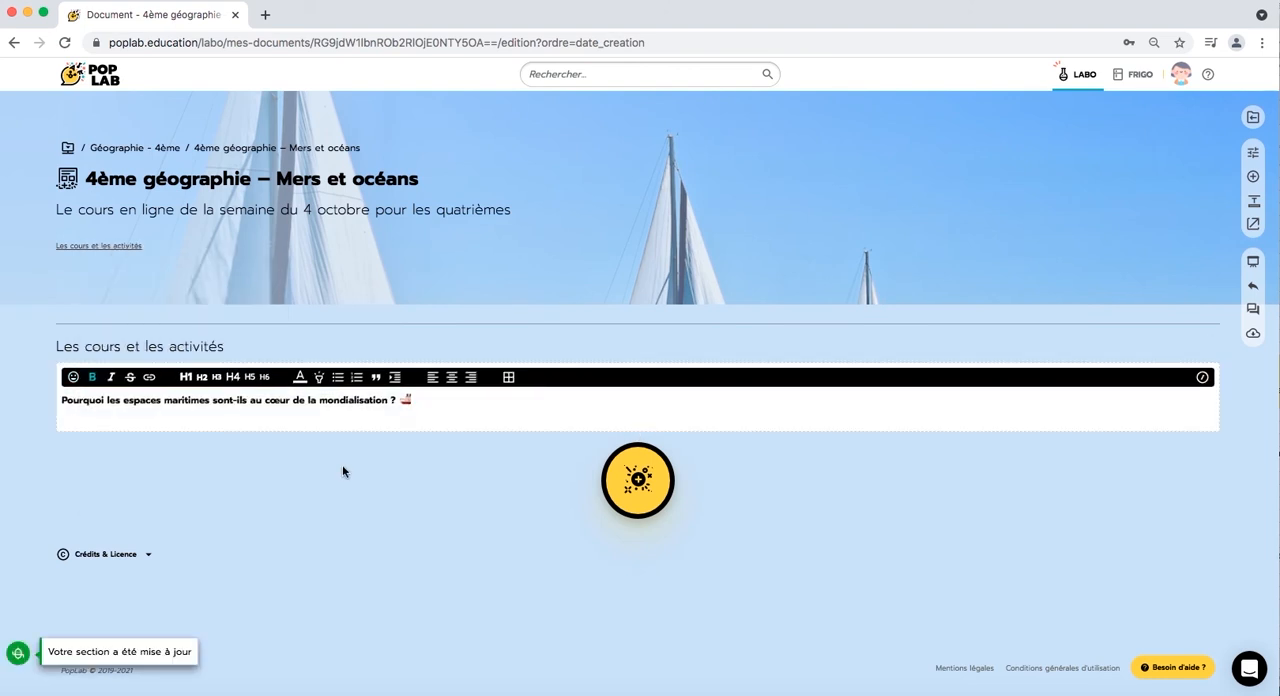
click(355, 564)
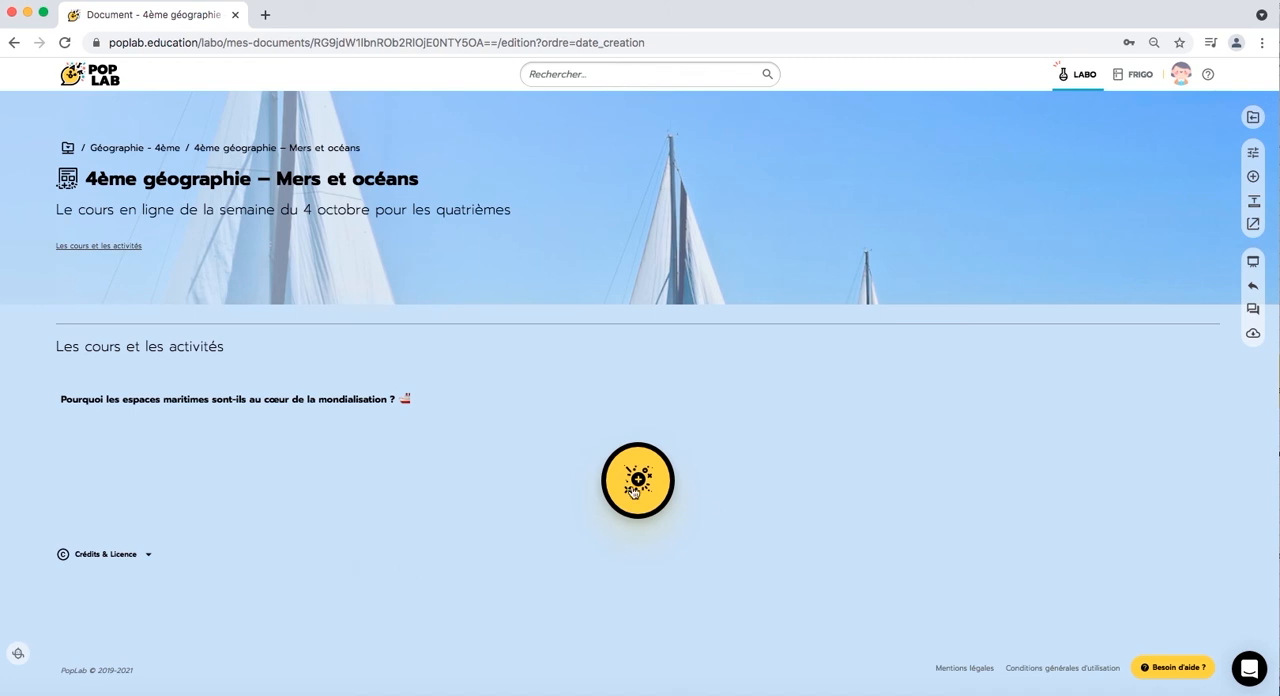
- Add an element beneath the section's text and title it "Les enjeux des mers et océans", copied from the Word file
click(633, 484)
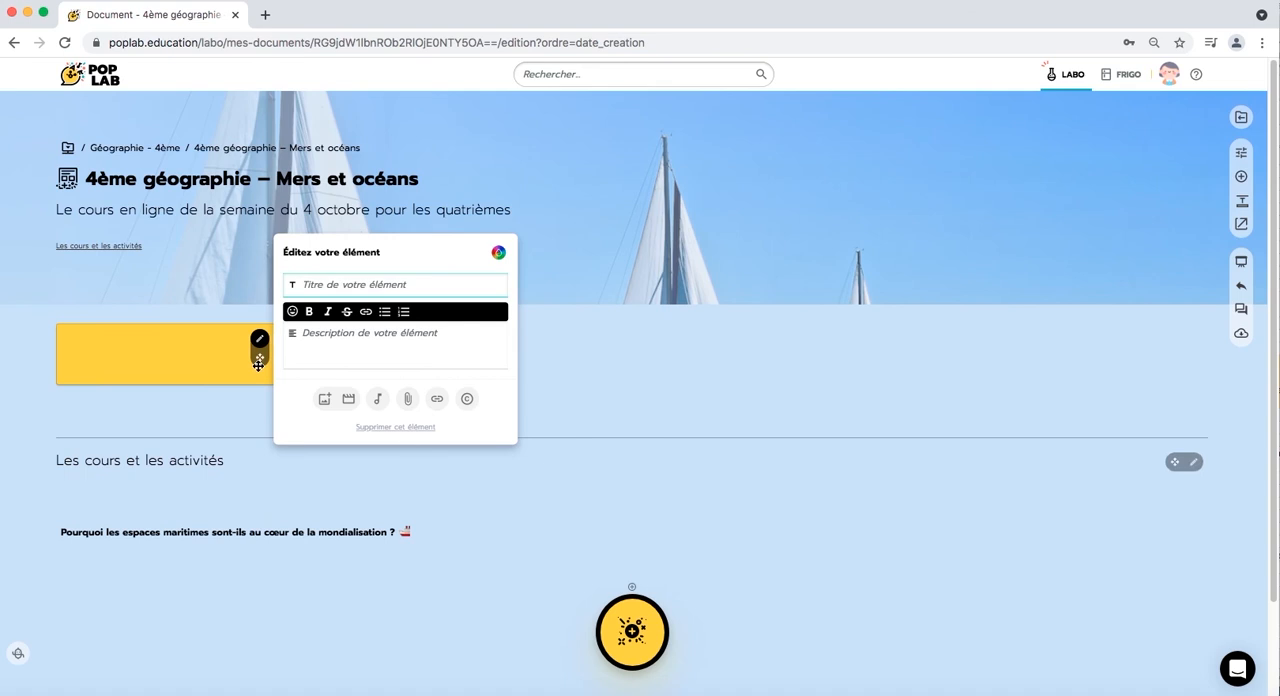
drag(257, 361, 257, 525)
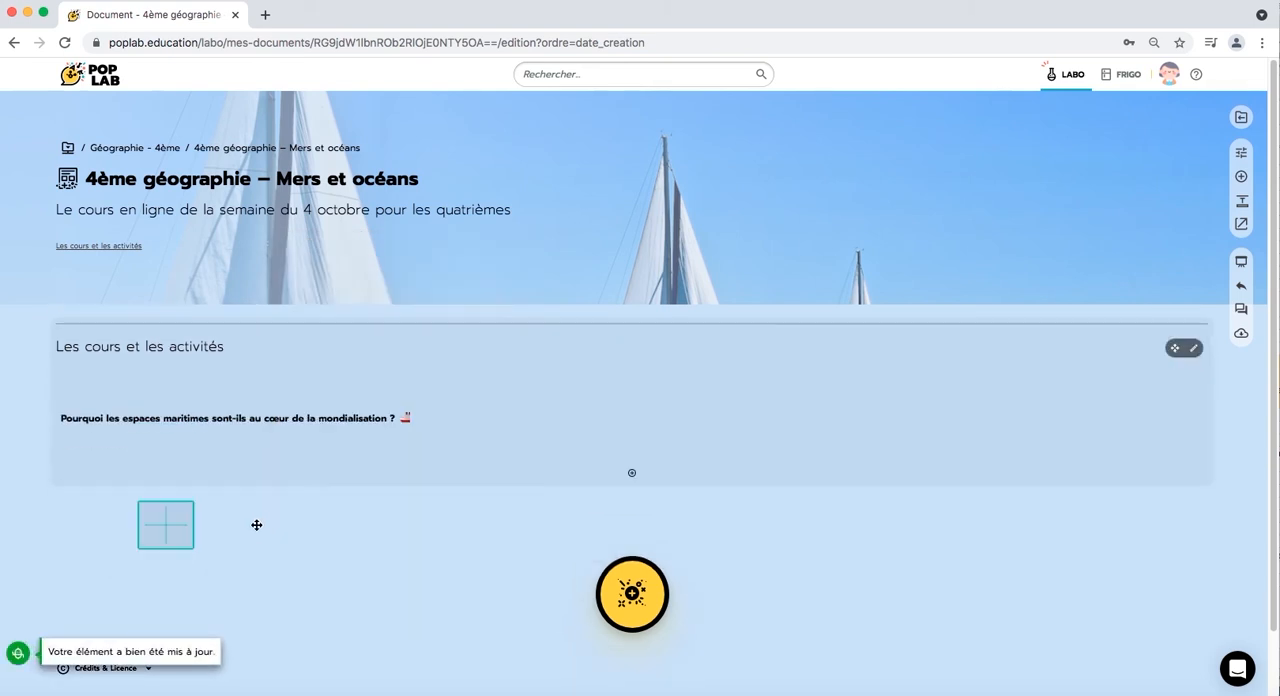
key(super+Tab)
drag(427, 309, 256, 309)
key(super+c)
click(50, 415)
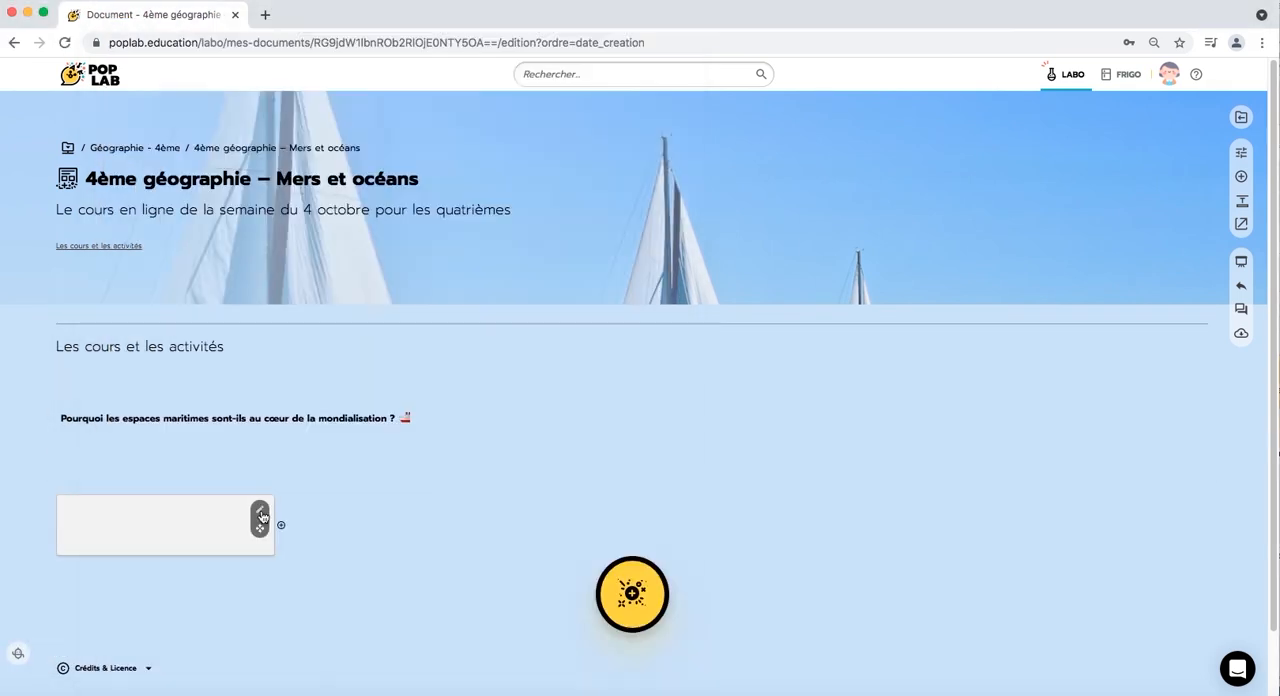
click(260, 514)
click(340, 383)
key(super+v)
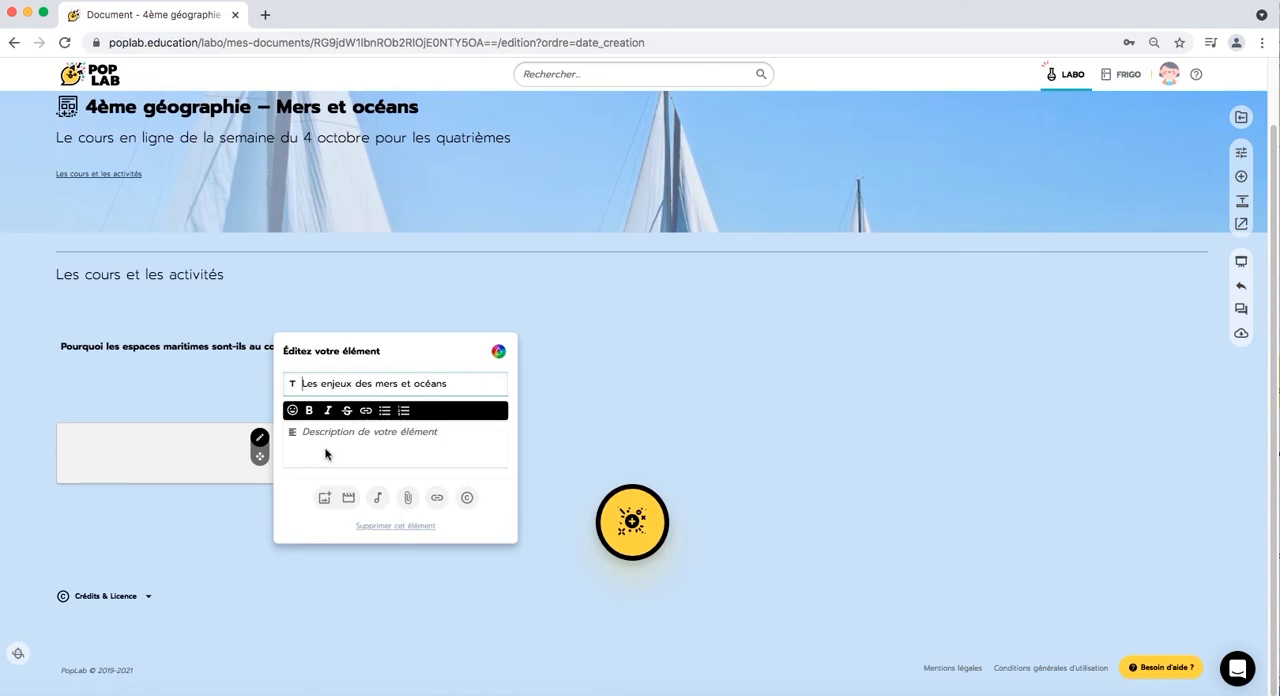
- Copy the Word paragraph starting "Aujourd'hui, la mondialisation a entraîné" into the element's description
click(334, 442)
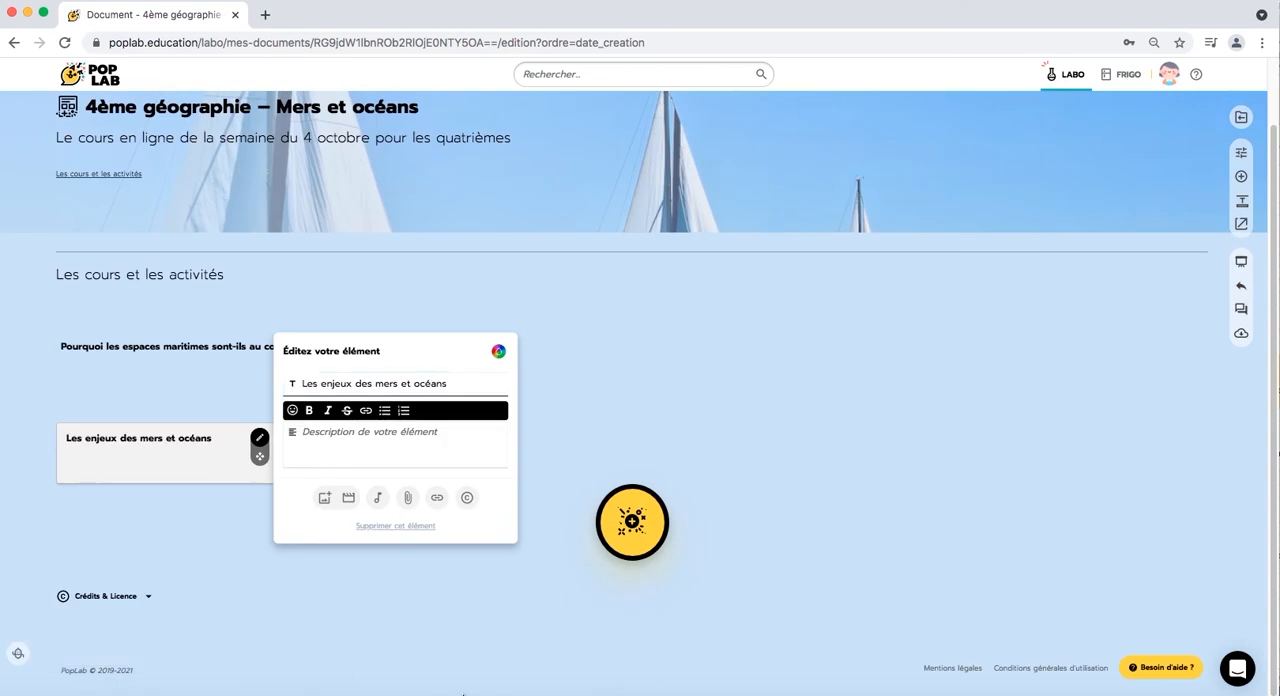
key(super+Tab)
drag(440, 356, 225, 335)
key(super+c)
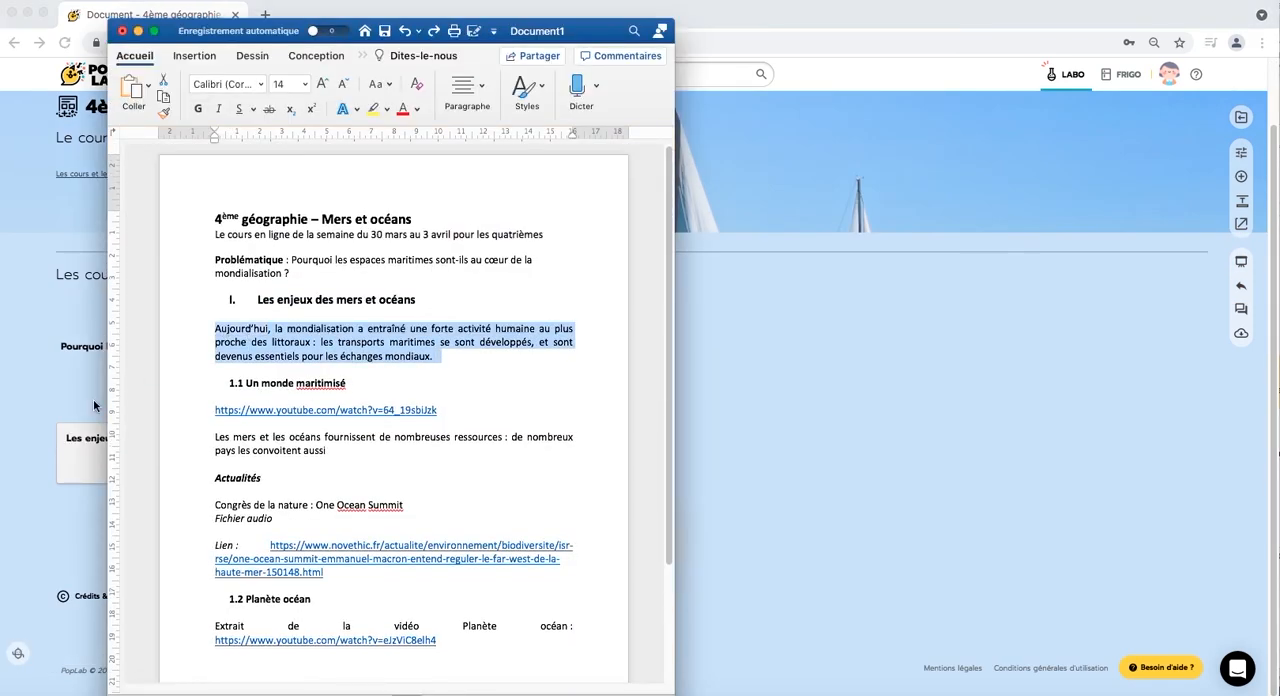
click(94, 405)
key(super+v)
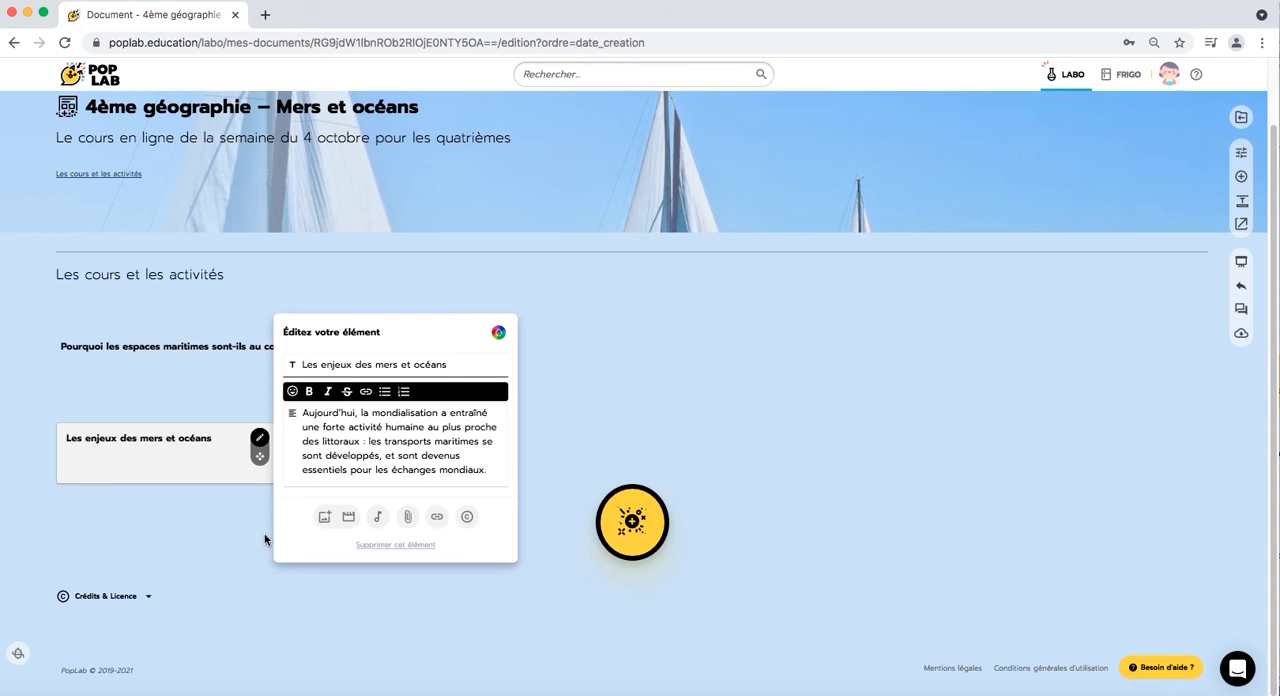
click(265, 540)
- Add the image file enjeux.jpeg to the "Les enjeux des mers et océans" element and finish editing it
click(260, 436)
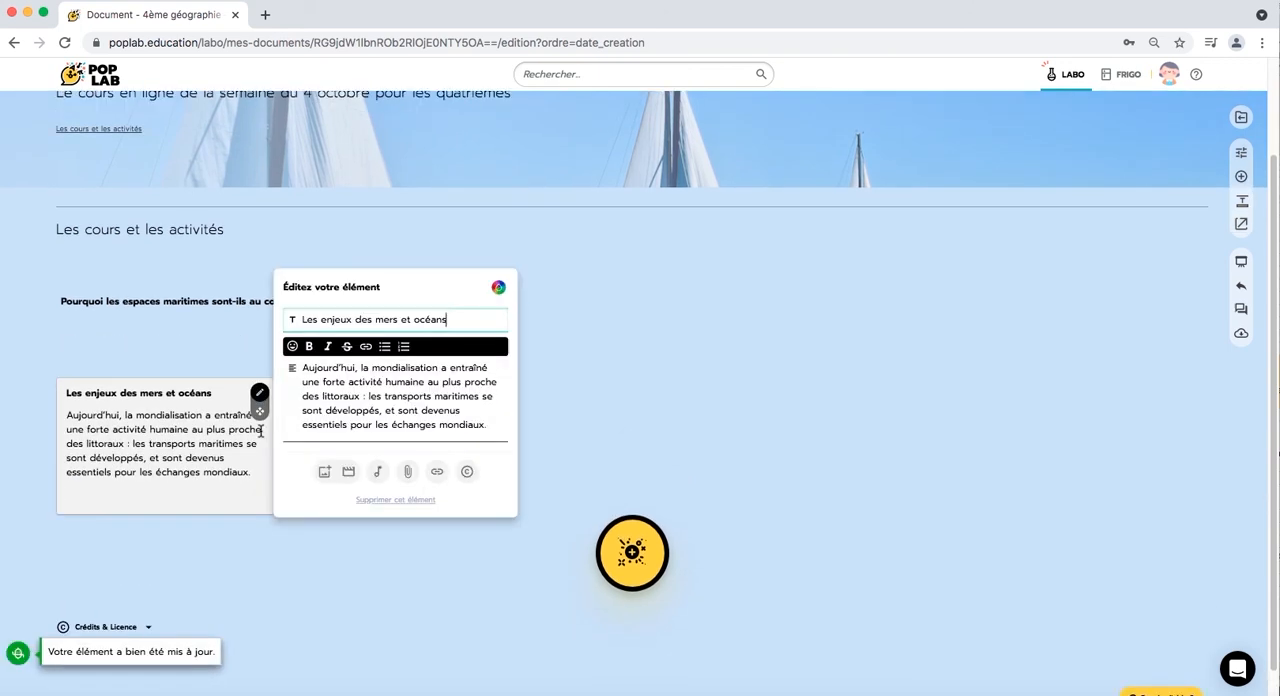
click(325, 441)
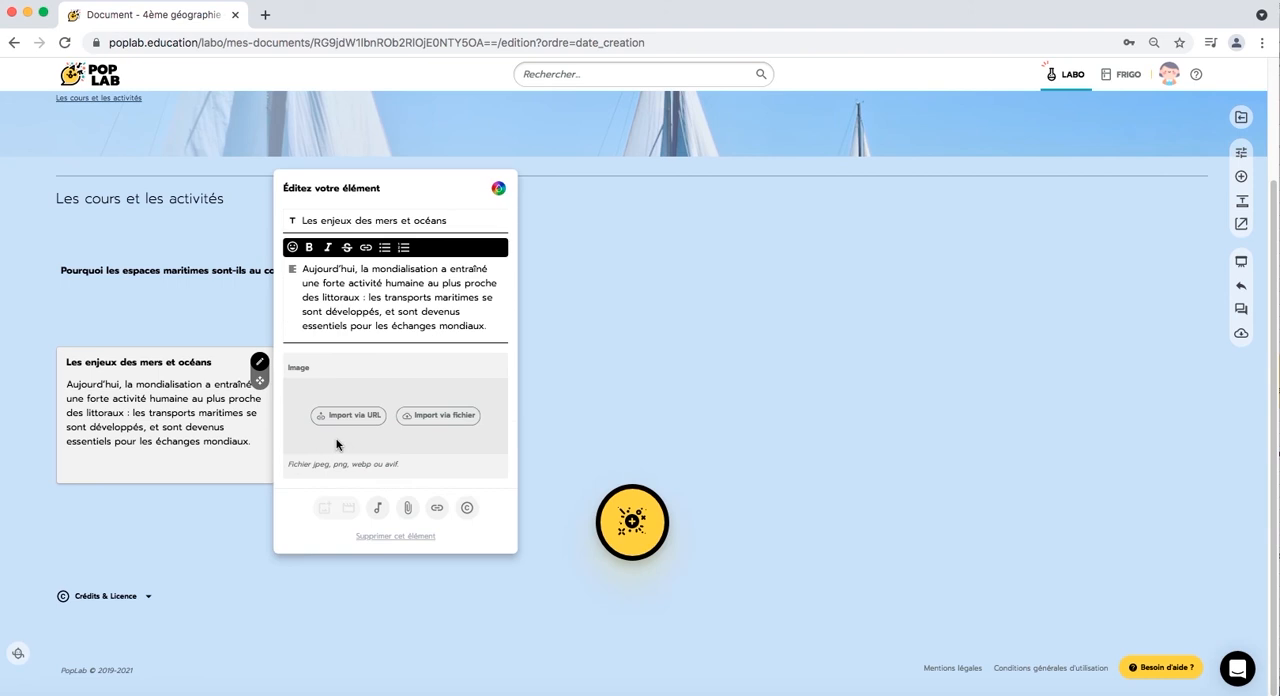
click(426, 428)
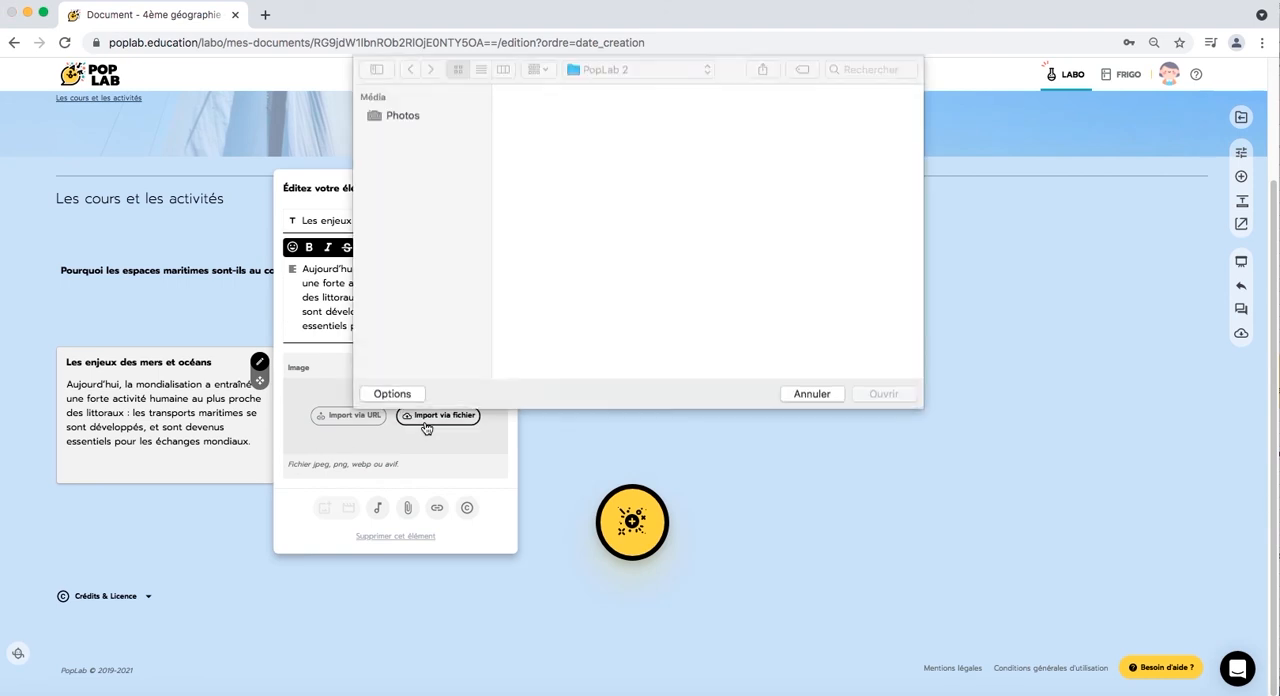
click(568, 121)
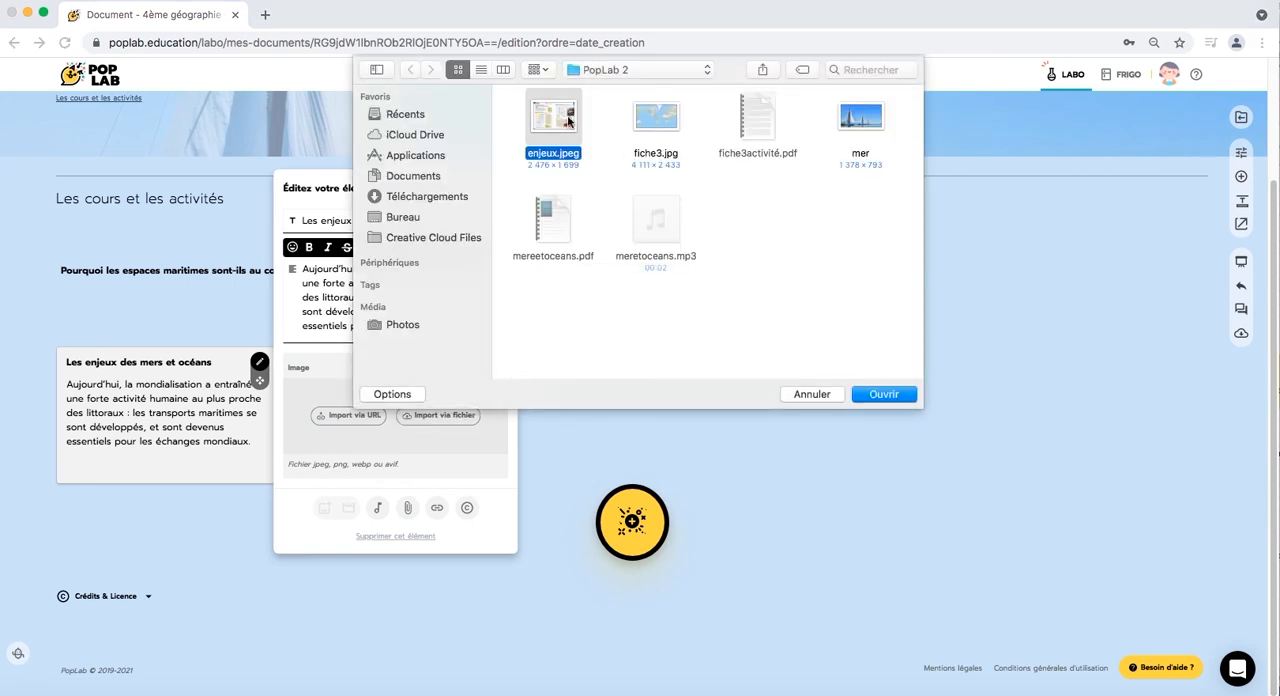
click(888, 394)
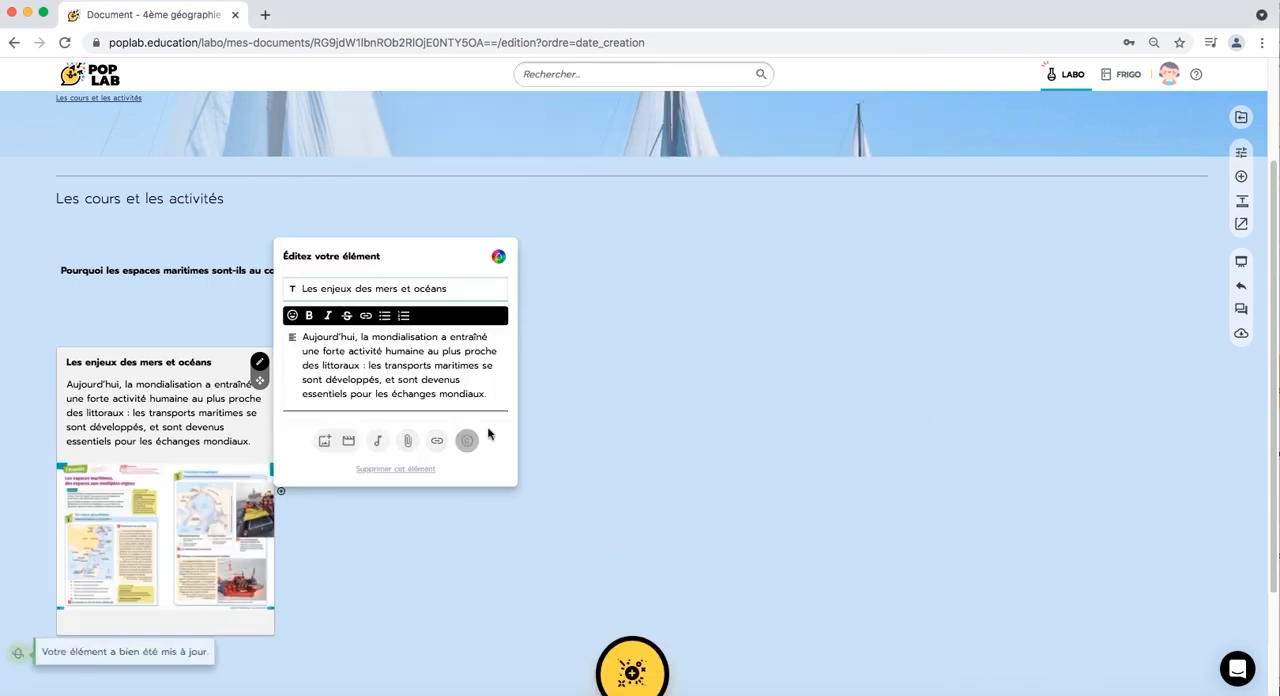
click(577, 431)
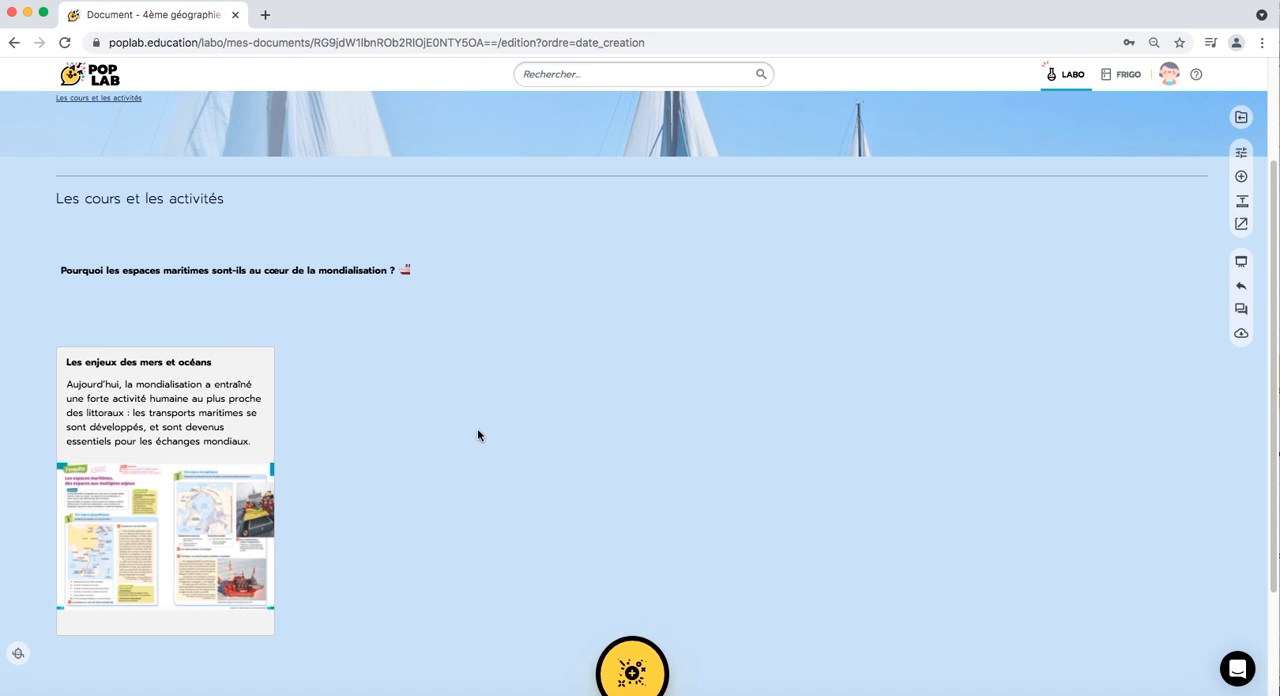
- Add an element beside "Les enjeux des mers et océans" and title it "Un monde maritimisé", copied from the Word document
mouse_move(284, 500)
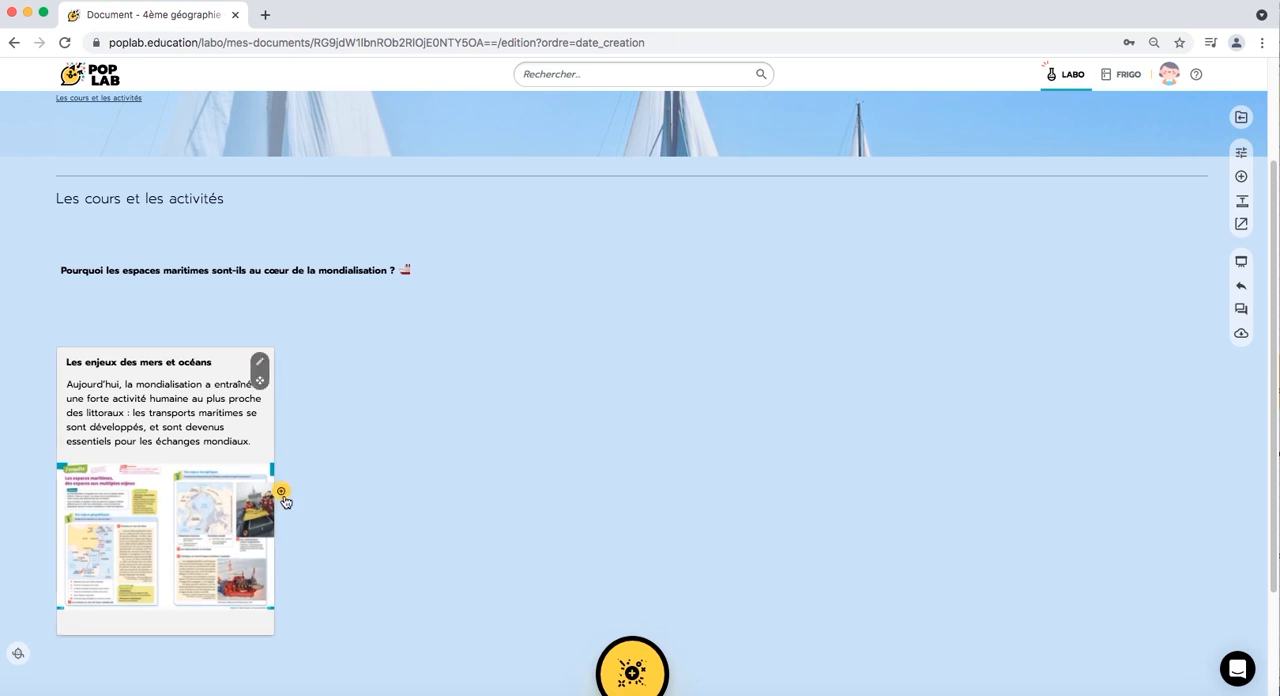
click(283, 495)
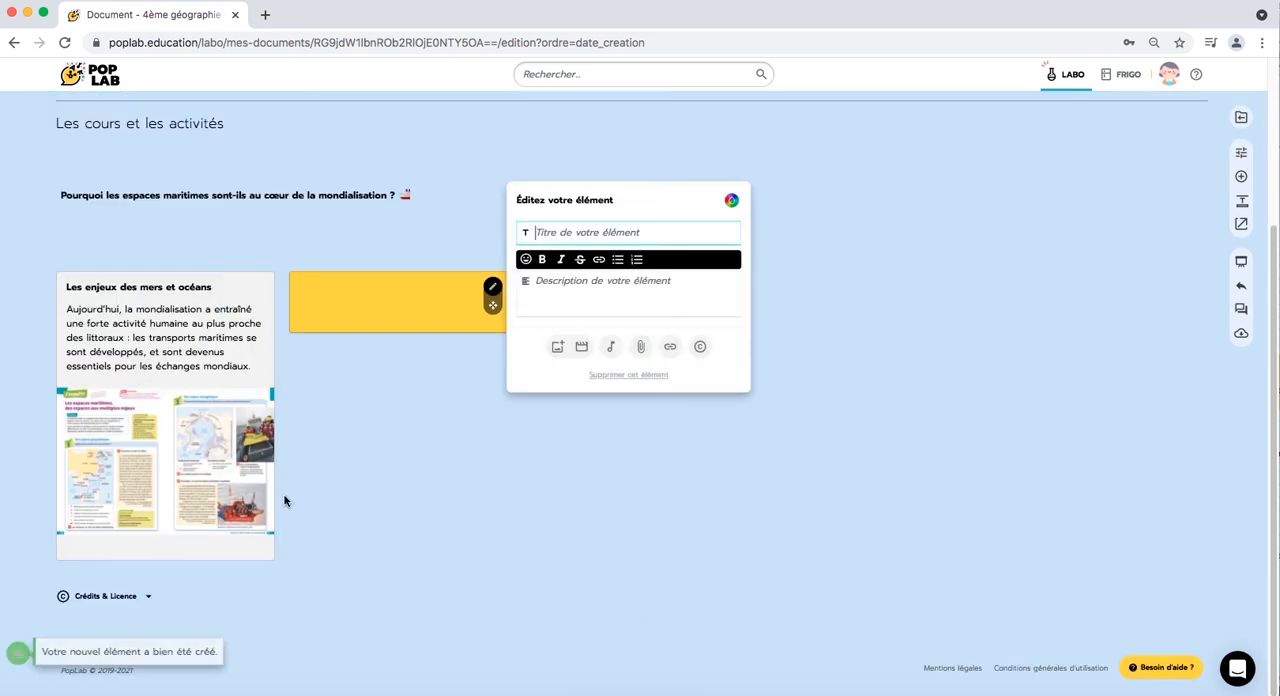
key(super+Tab)
triple_click(410, 384)
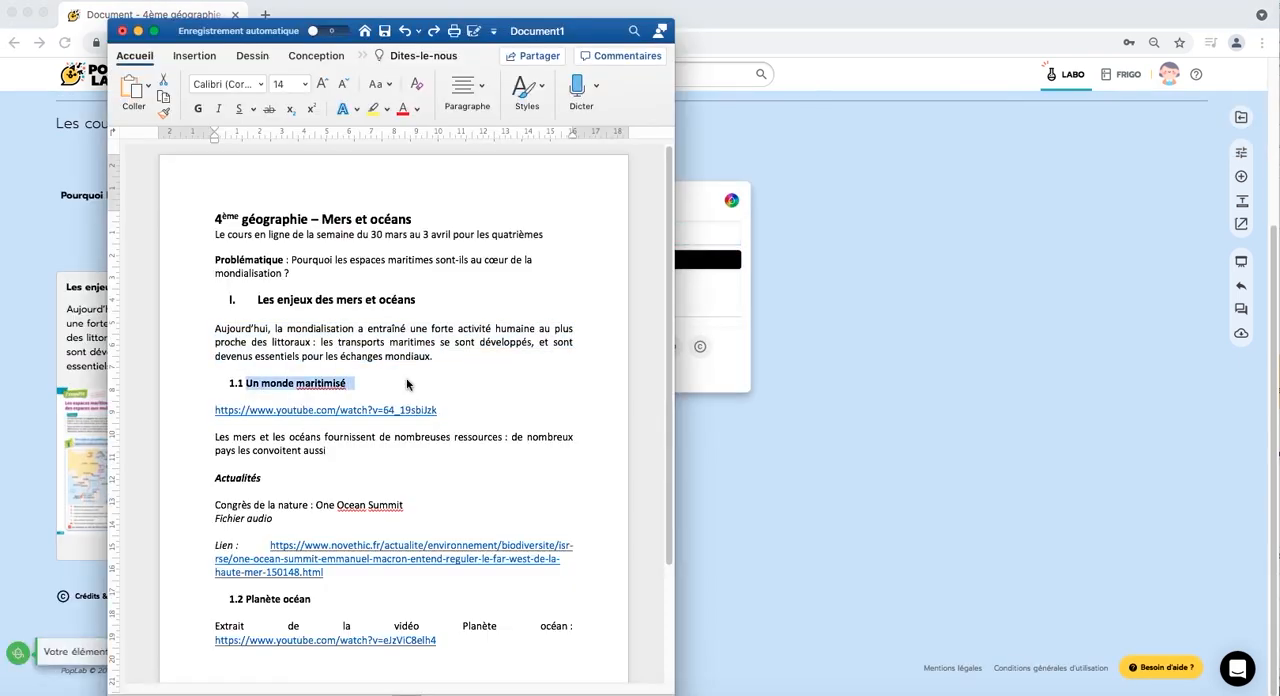
key(super+c)
key(super+Tab)
key(super+v)
drag(563, 233, 518, 232)
key(BackSpace)
- Embed the YouTube video linked under heading 1.1 of the Word document in the "Un monde maritimisé" element
key(super+Tab)
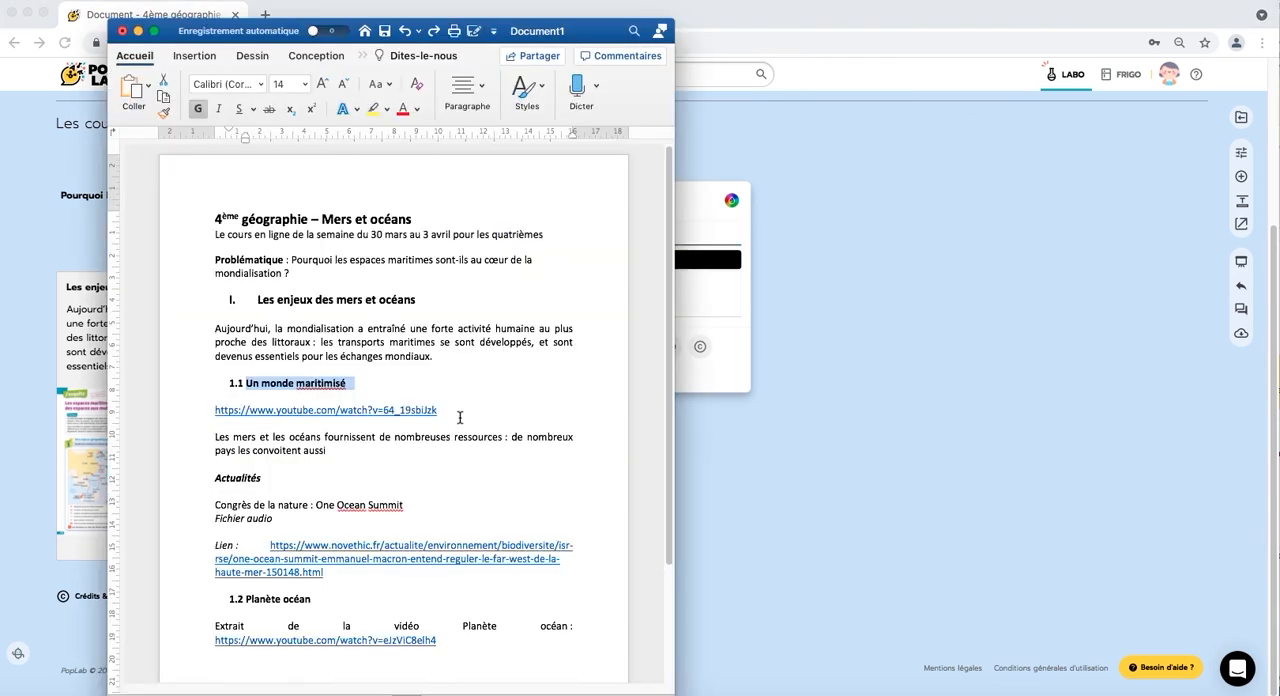
drag(457, 417, 219, 418)
key(super+c)
key(super+Tab)
click(583, 343)
click(590, 322)
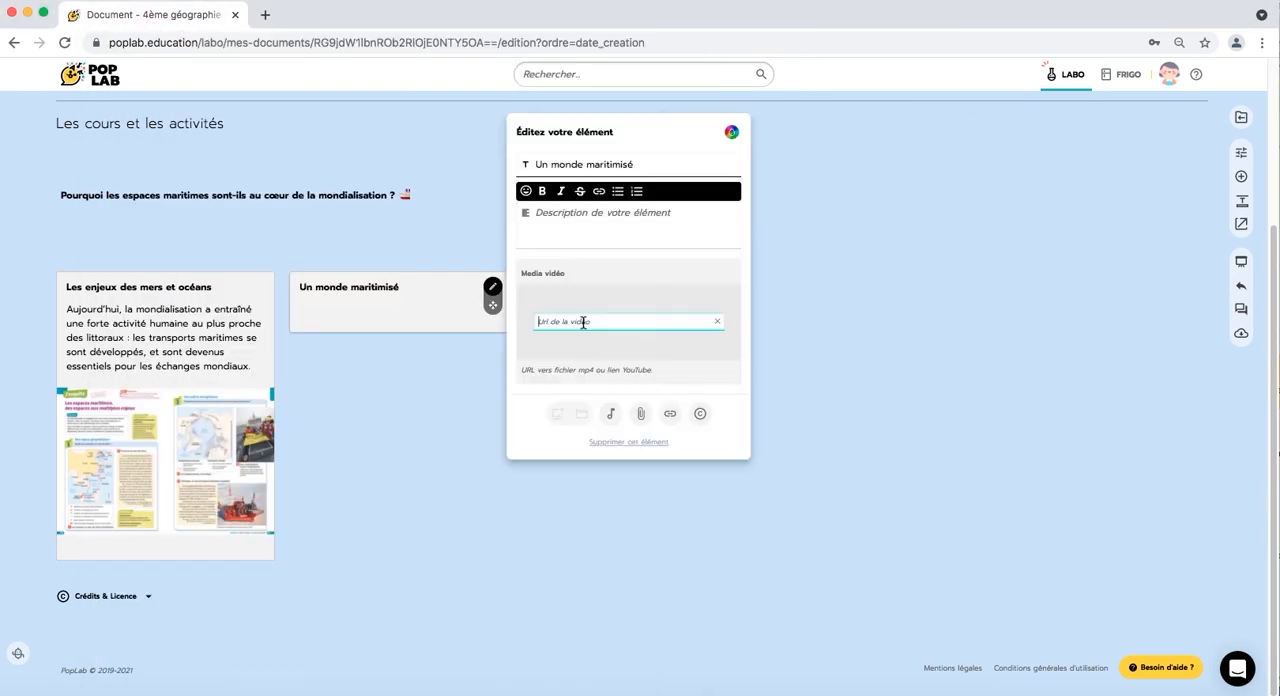
key(super+v)
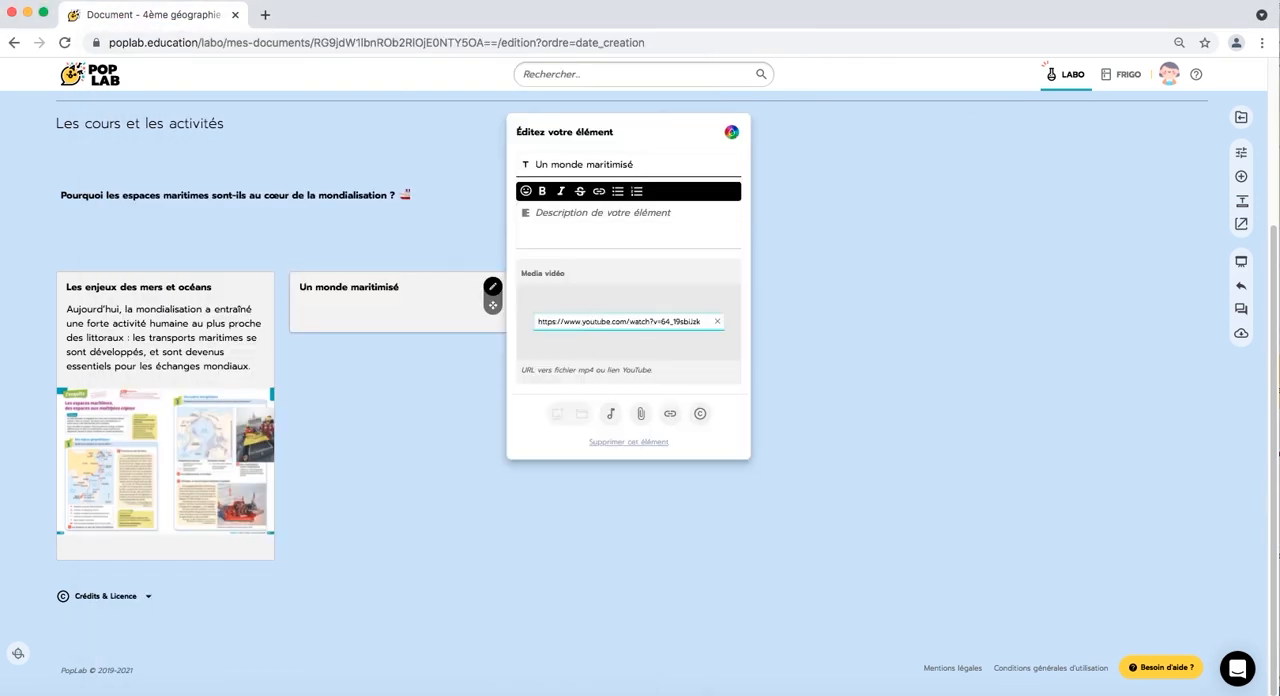
click(619, 376)
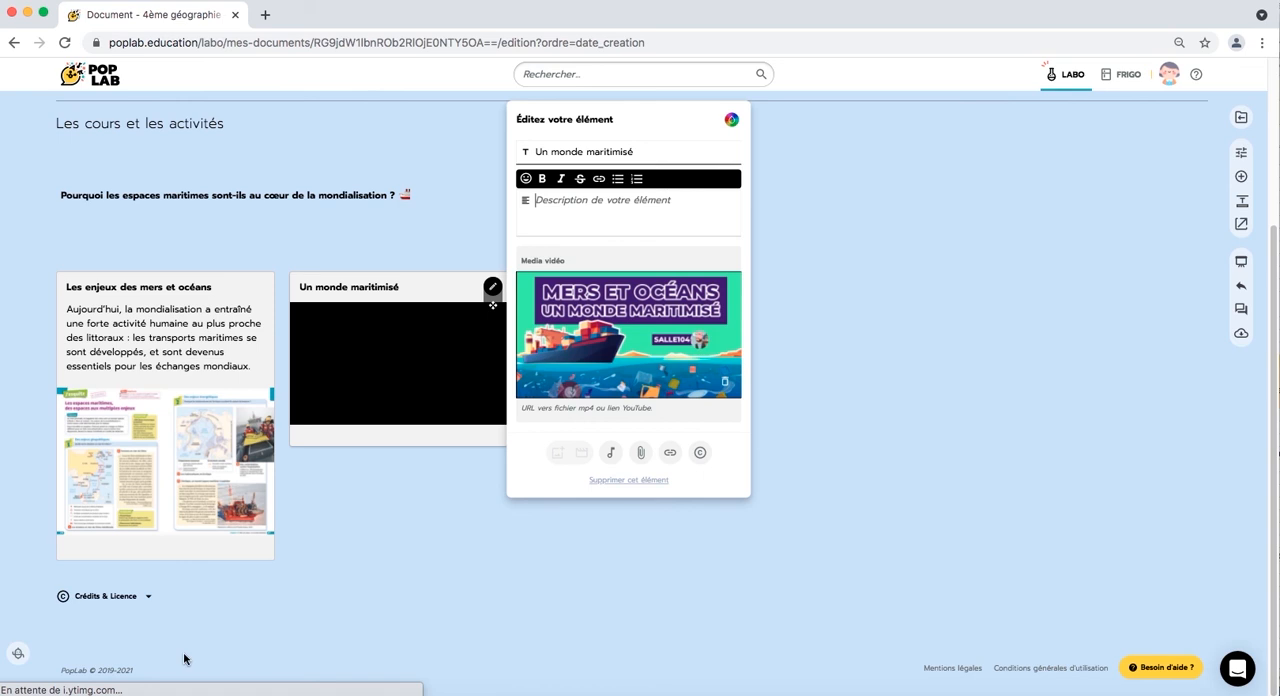
- Copy the Word sentence starting "Les mers et les océans fournissent" into the video element's description and finish editing it
mouse_move(58, 692)
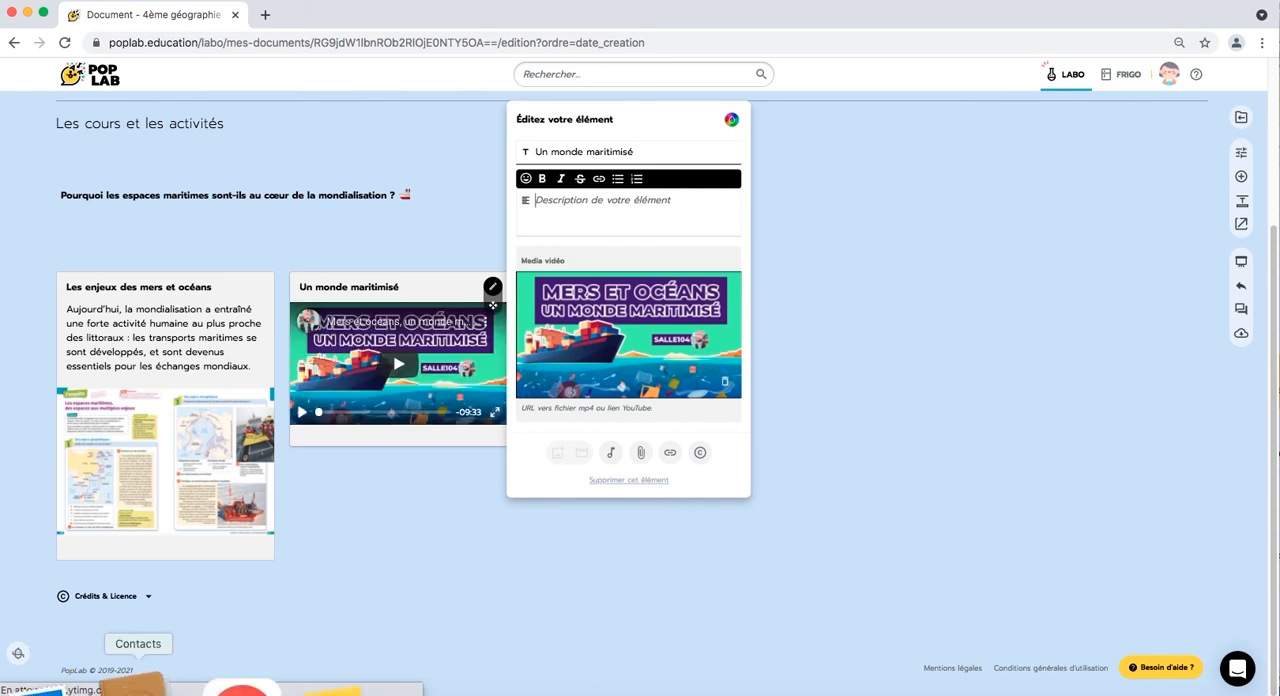
click(300, 689)
drag(334, 438, 213, 425)
click(687, 253)
key(super+v)
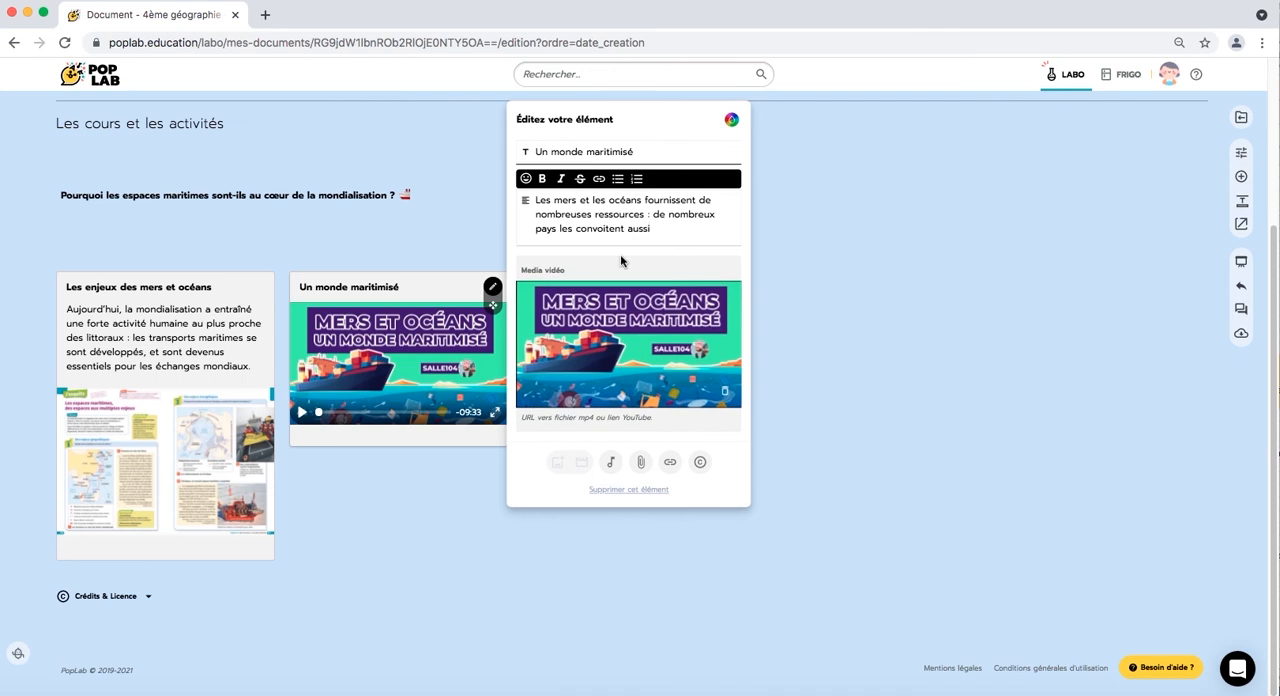
click(832, 251)
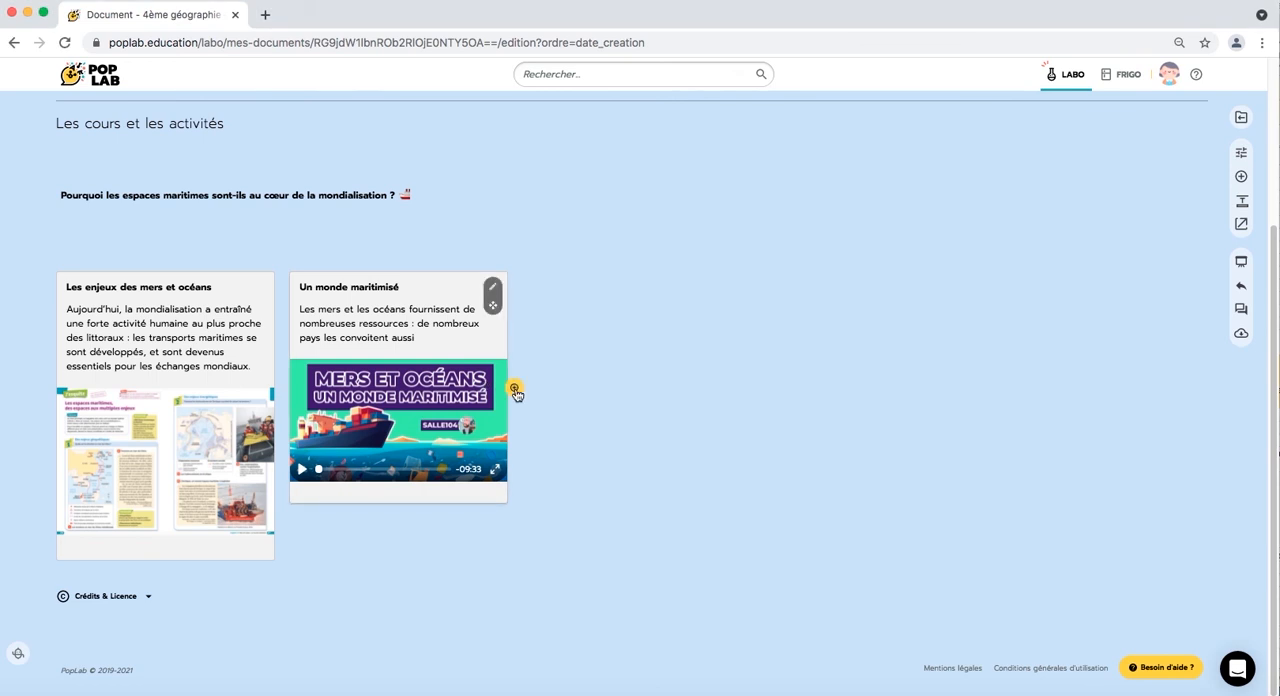
- Add an element beside "Un monde maritimisé" and import the audio file meretoceans.mp3 into it
click(514, 389)
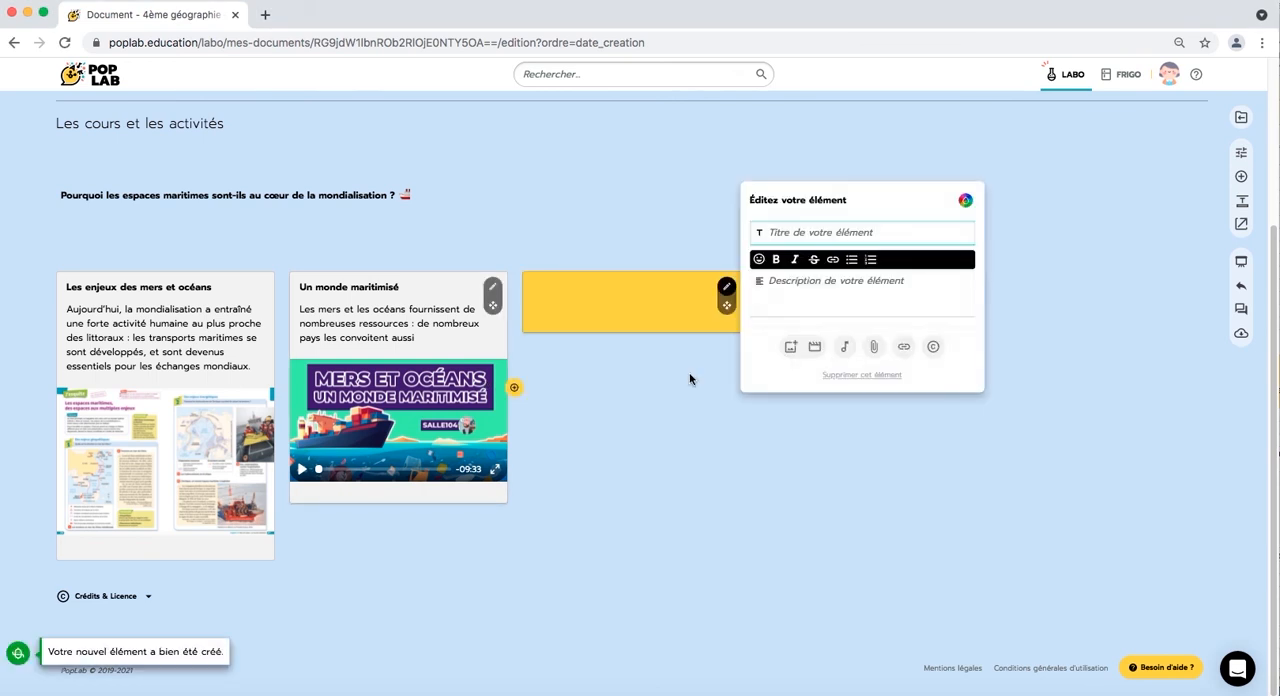
click(844, 347)
click(887, 325)
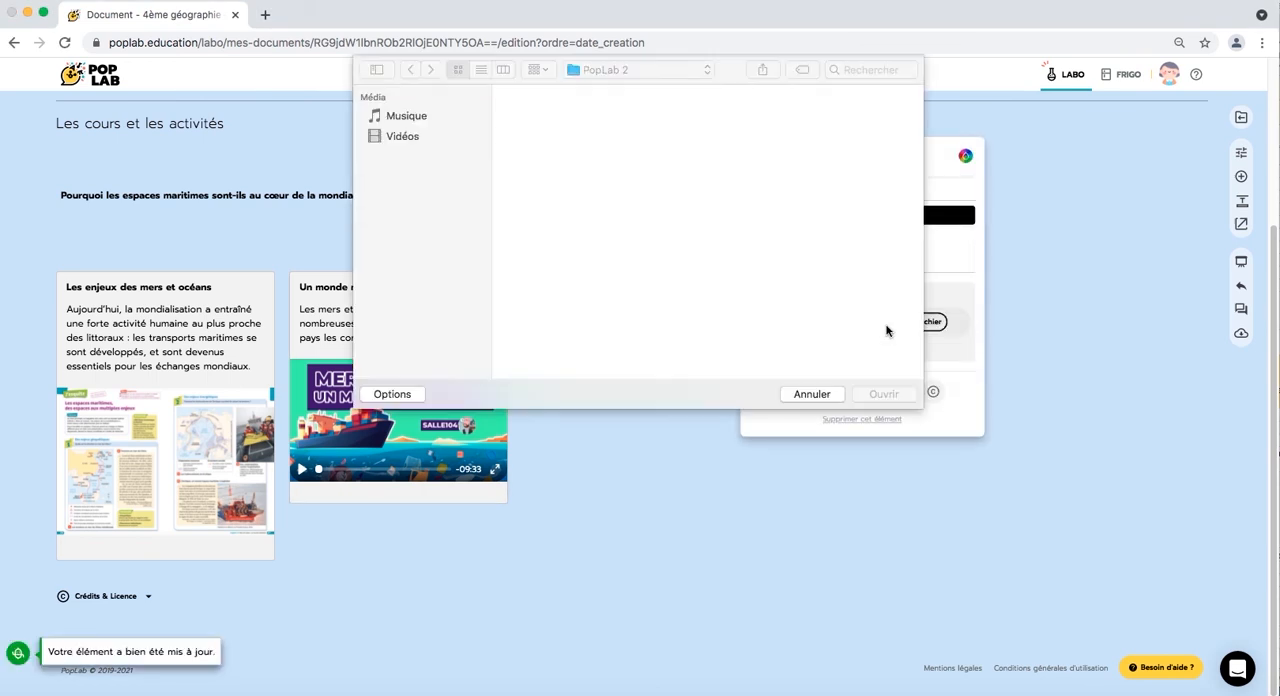
click(656, 222)
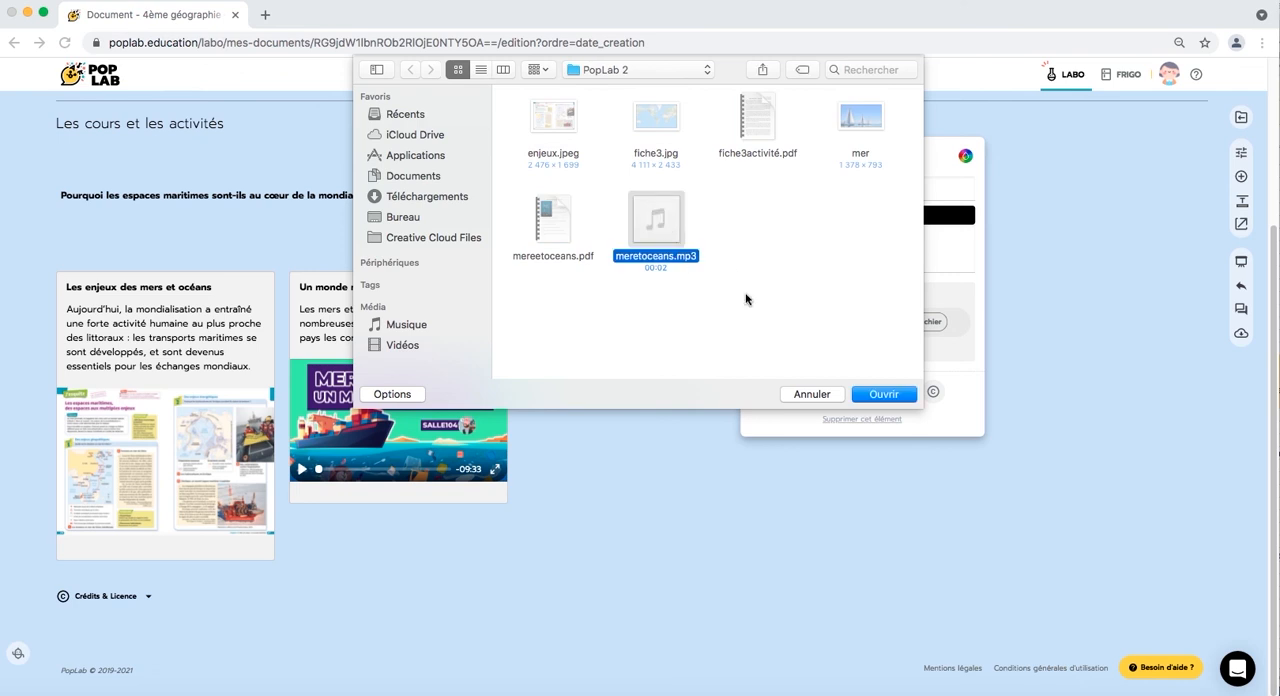
click(895, 396)
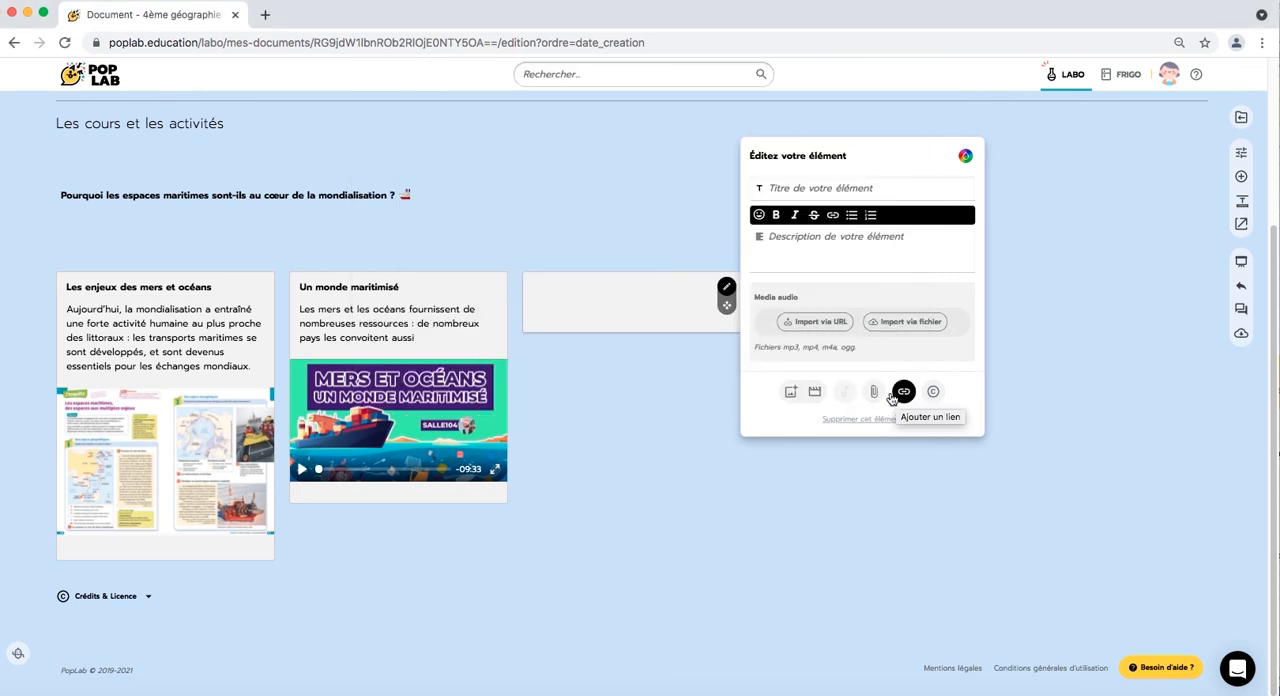
click(669, 441)
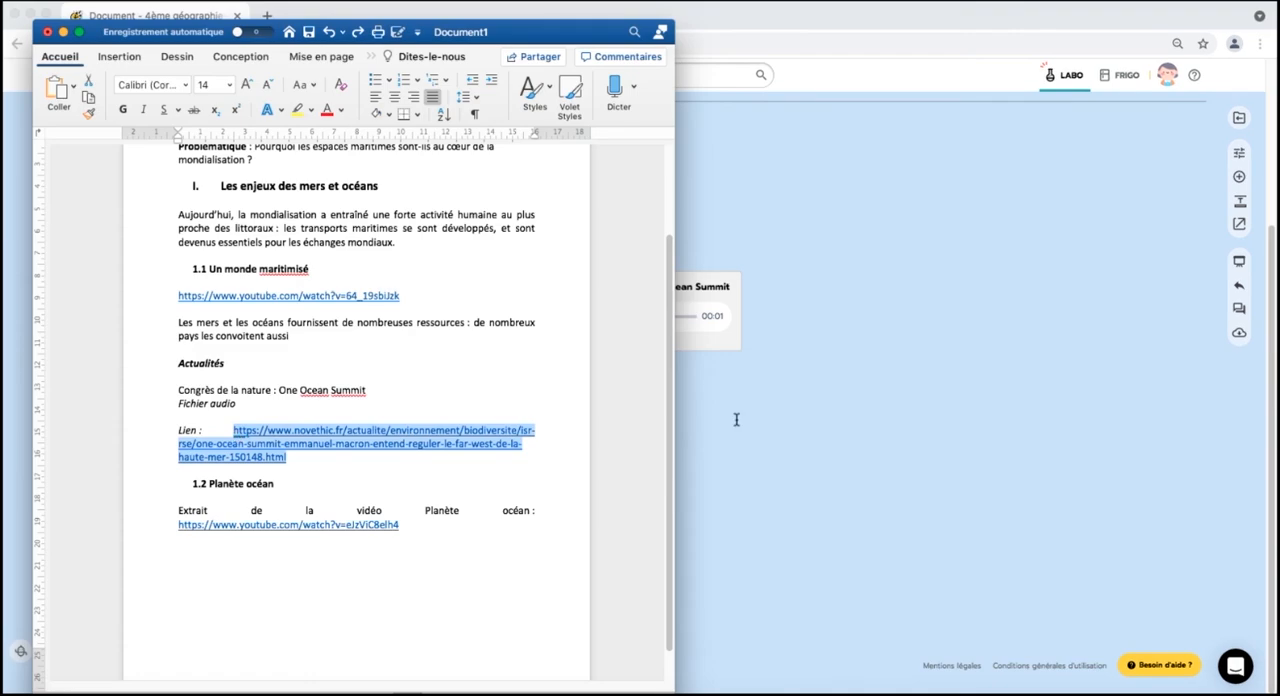
- Add the novethic.fr article link from the Word document to the "Congrès de la nature : One Ocean Summit" element, with the text "En savoir plus"
click(736, 419)
click(727, 287)
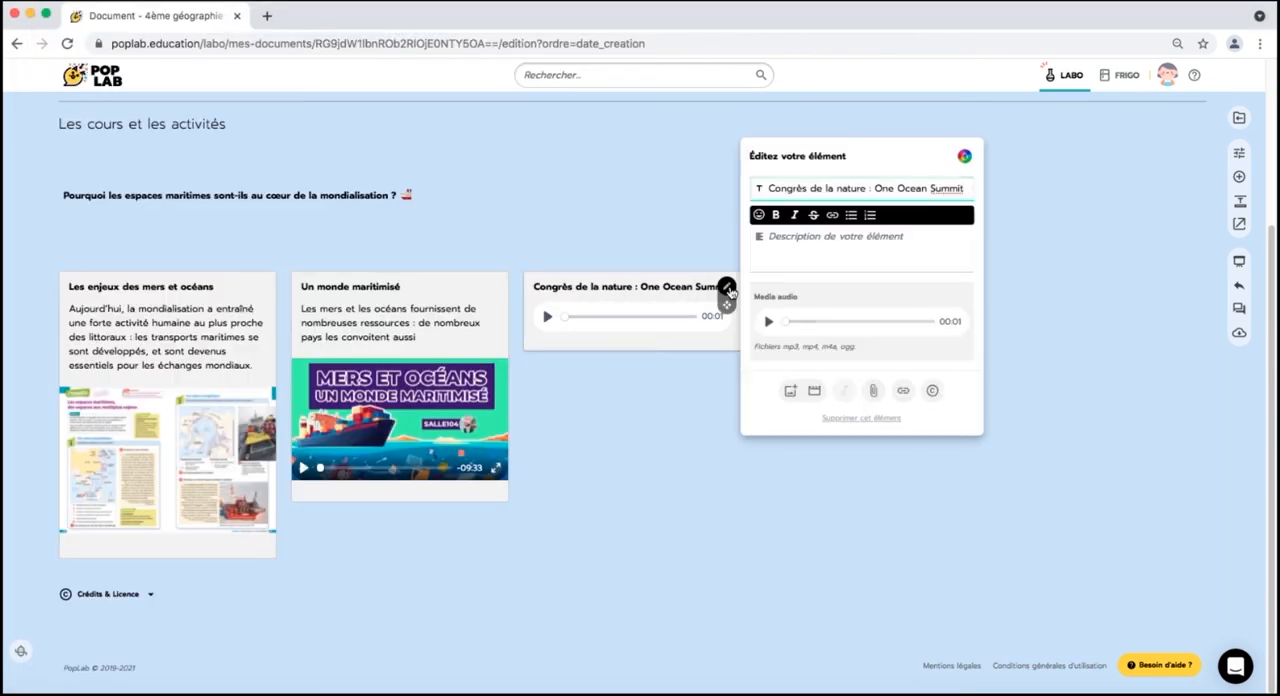
click(902, 400)
click(798, 385)
key(super+v)
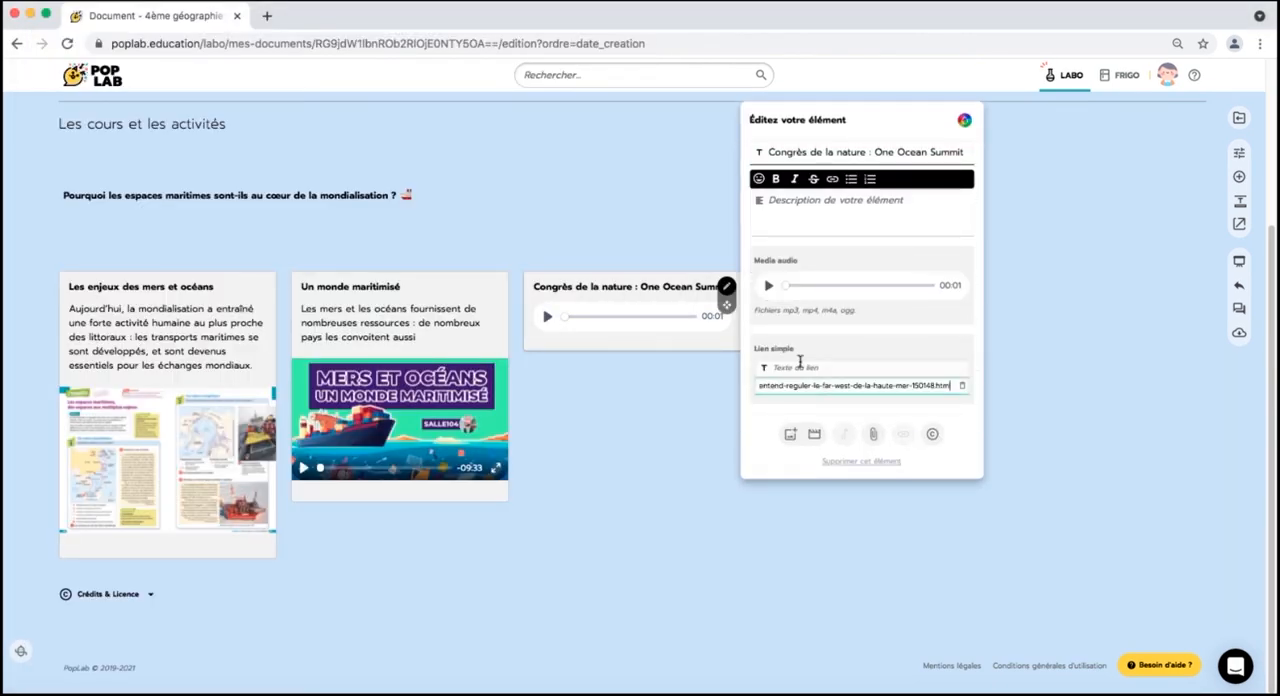
click(800, 367)
text(En savoir plus)
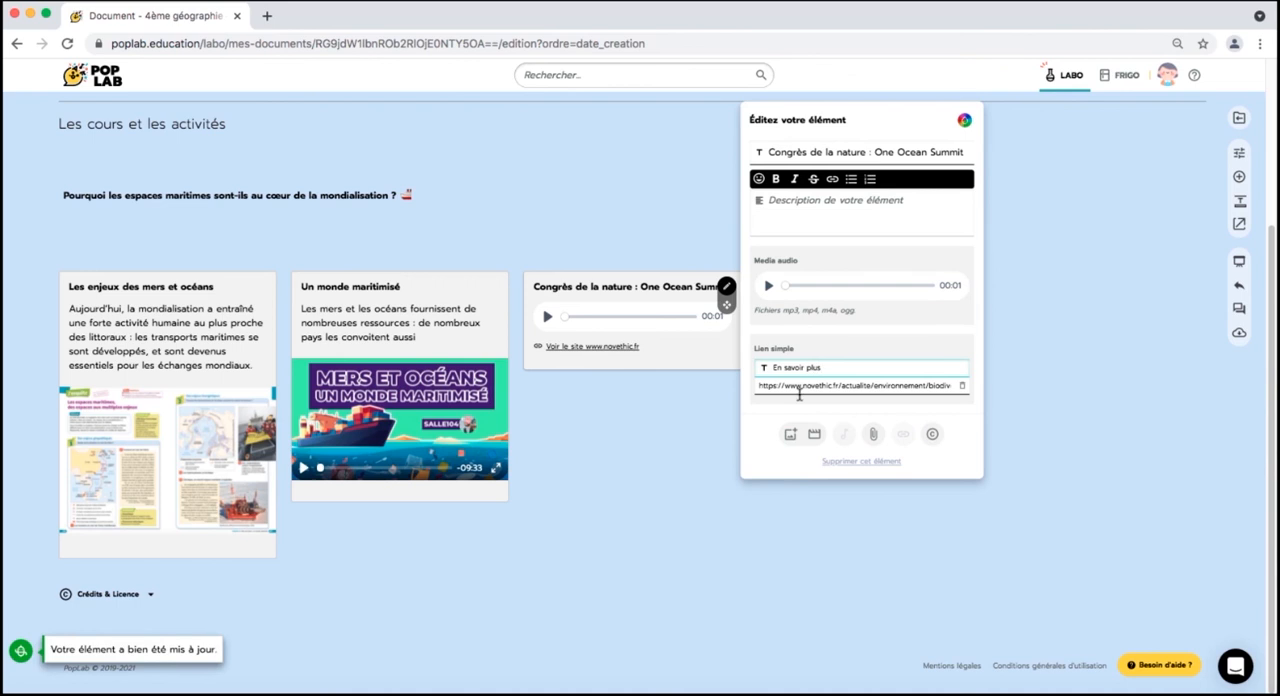
click(765, 447)
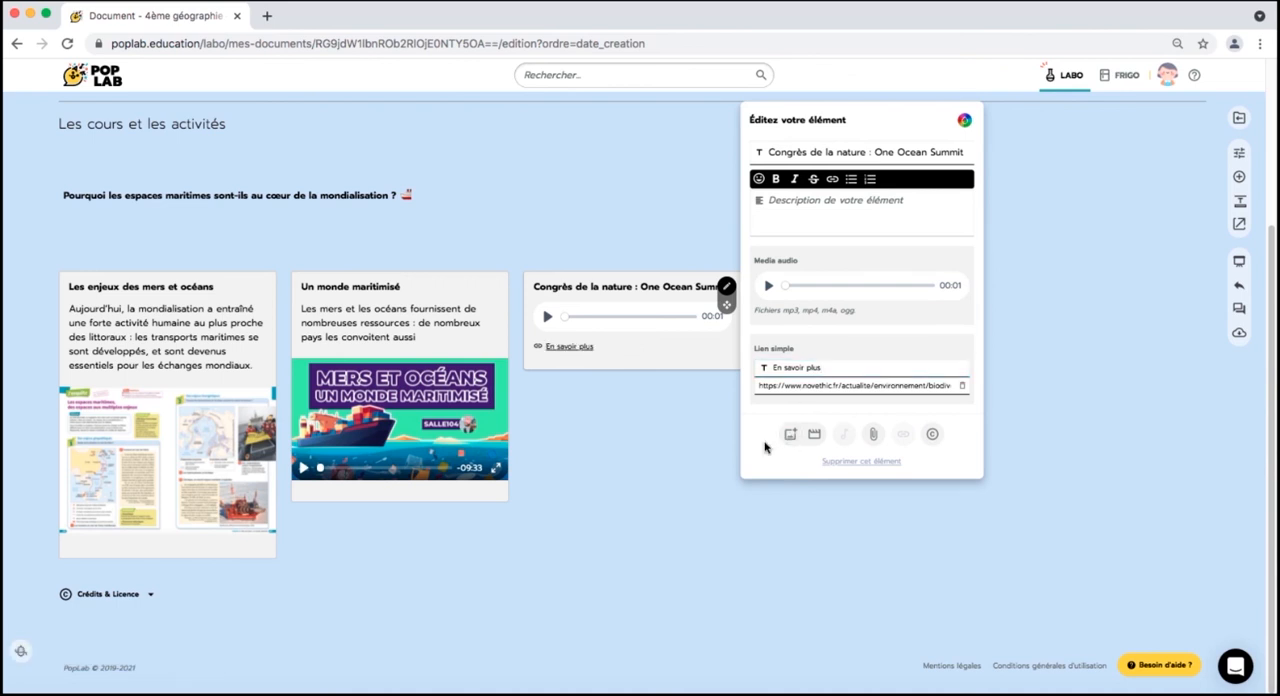
click(644, 465)
- Add an element beside the audio element and title it "Fichier à télécharger"
click(748, 324)
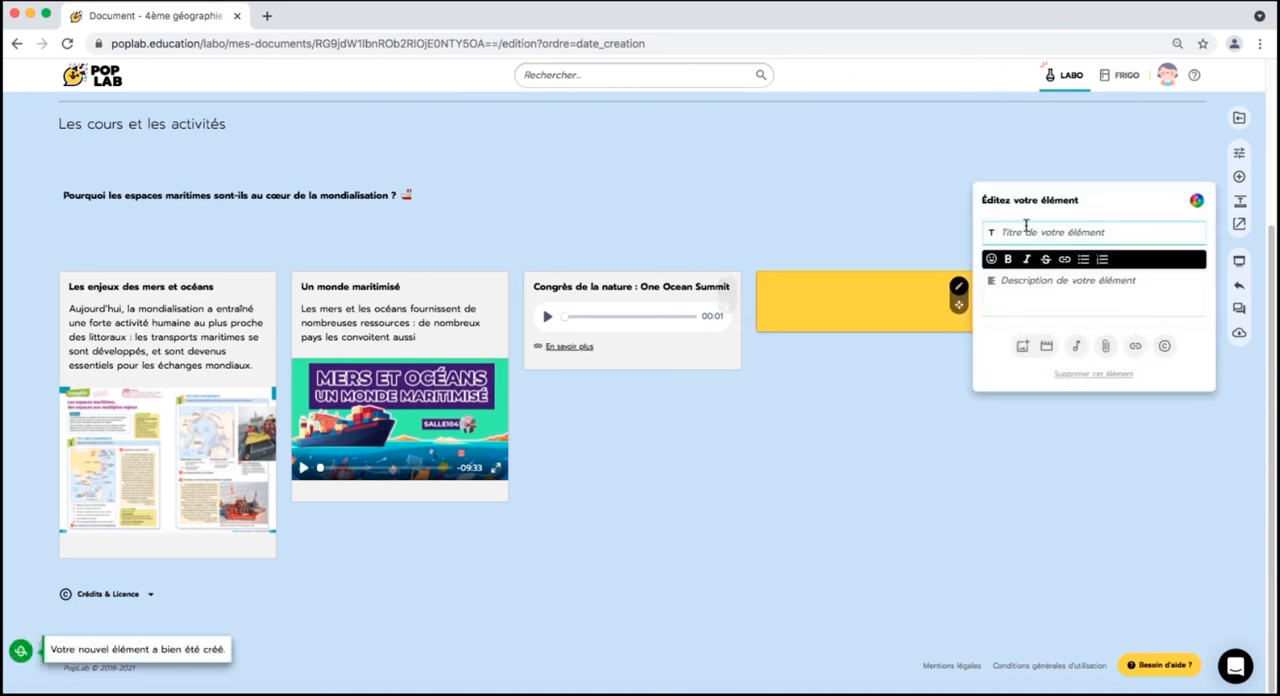
text(F)
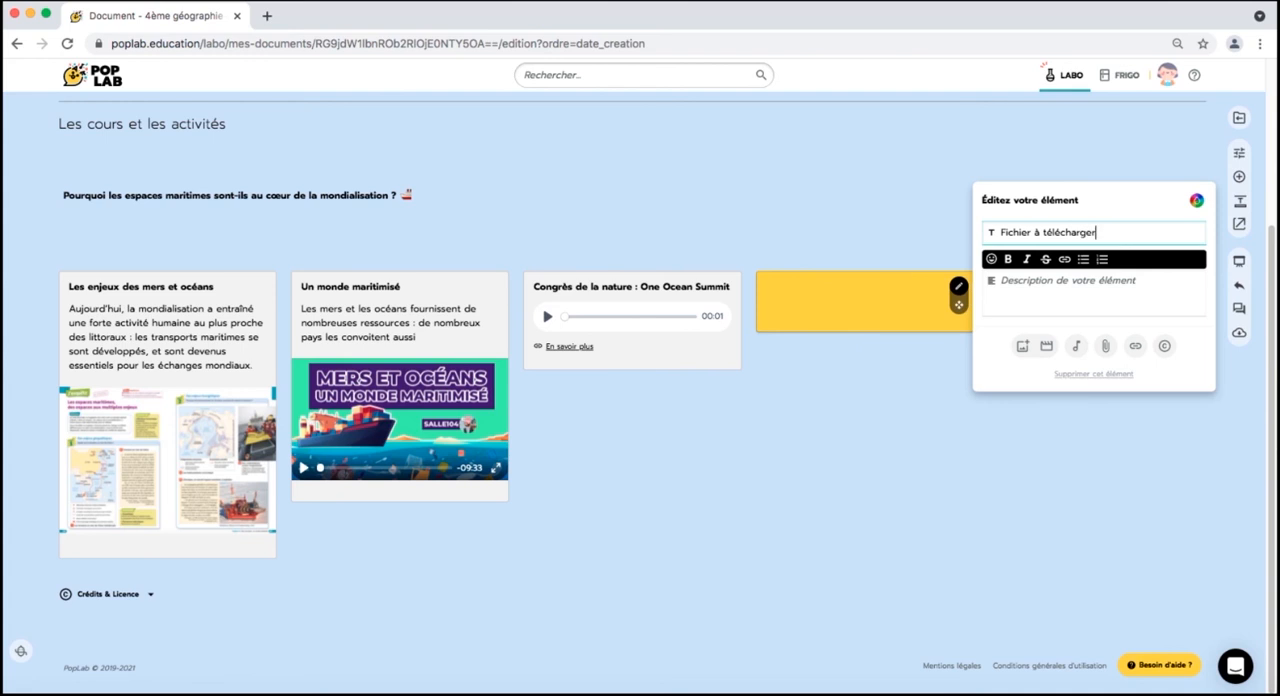
text(ichier à télécharger)
- Attach the file mereetoceans.pdf to the "Fichier à télécharger" element and finish editing it
click(1105, 346)
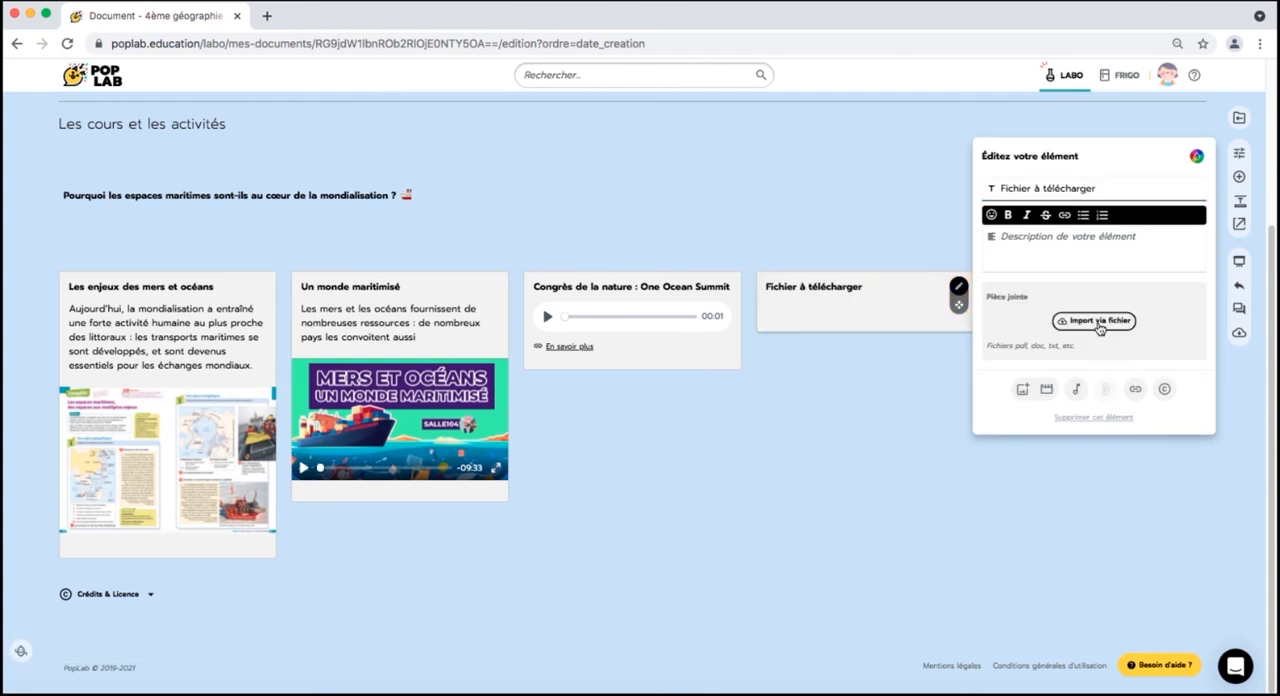
click(1097, 321)
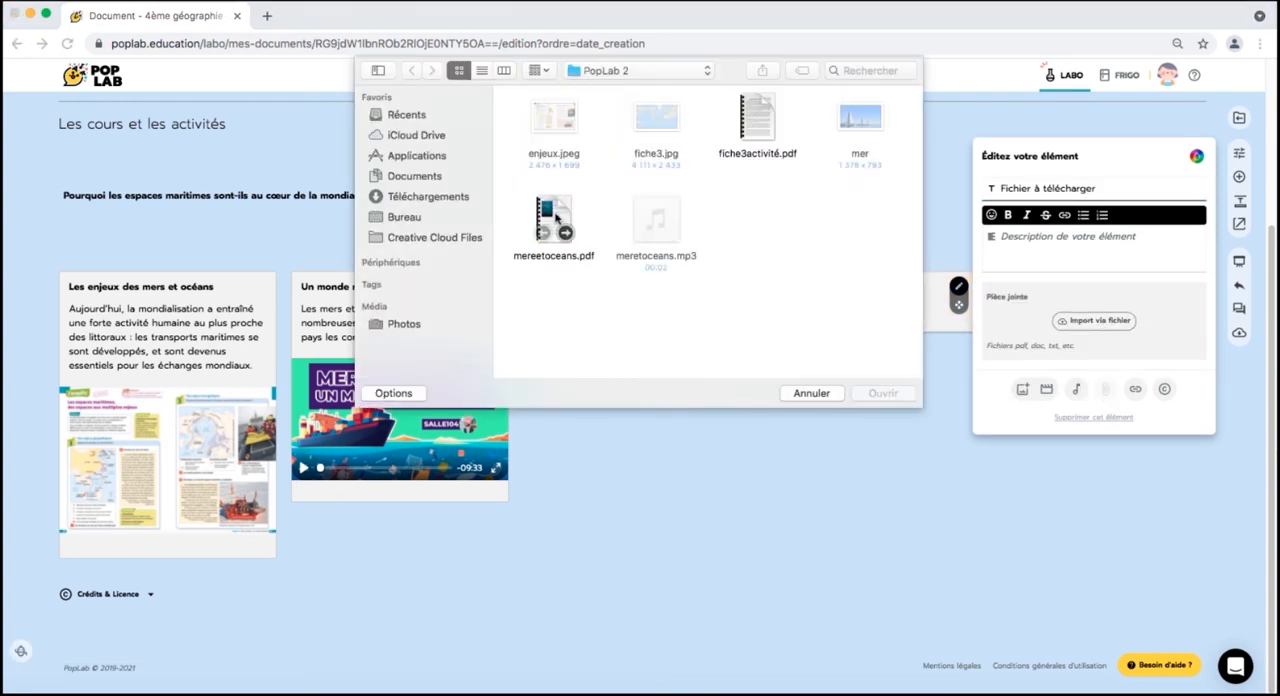
click(557, 217)
click(866, 395)
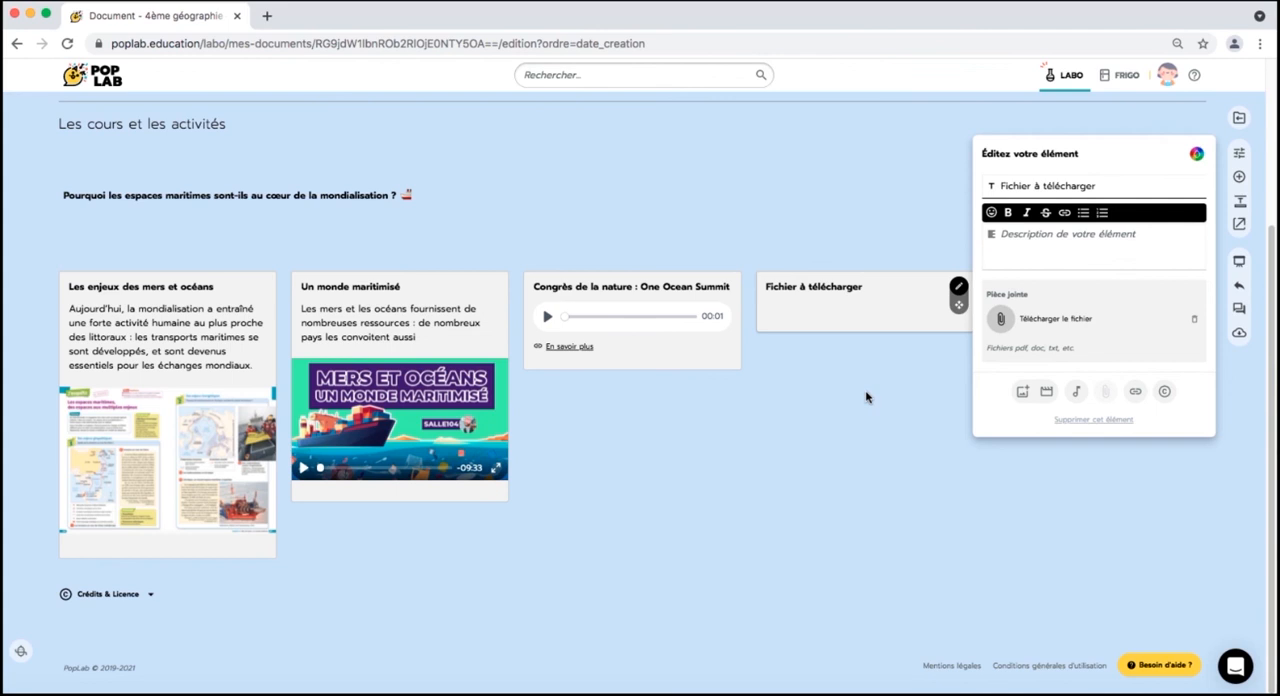
click(866, 397)
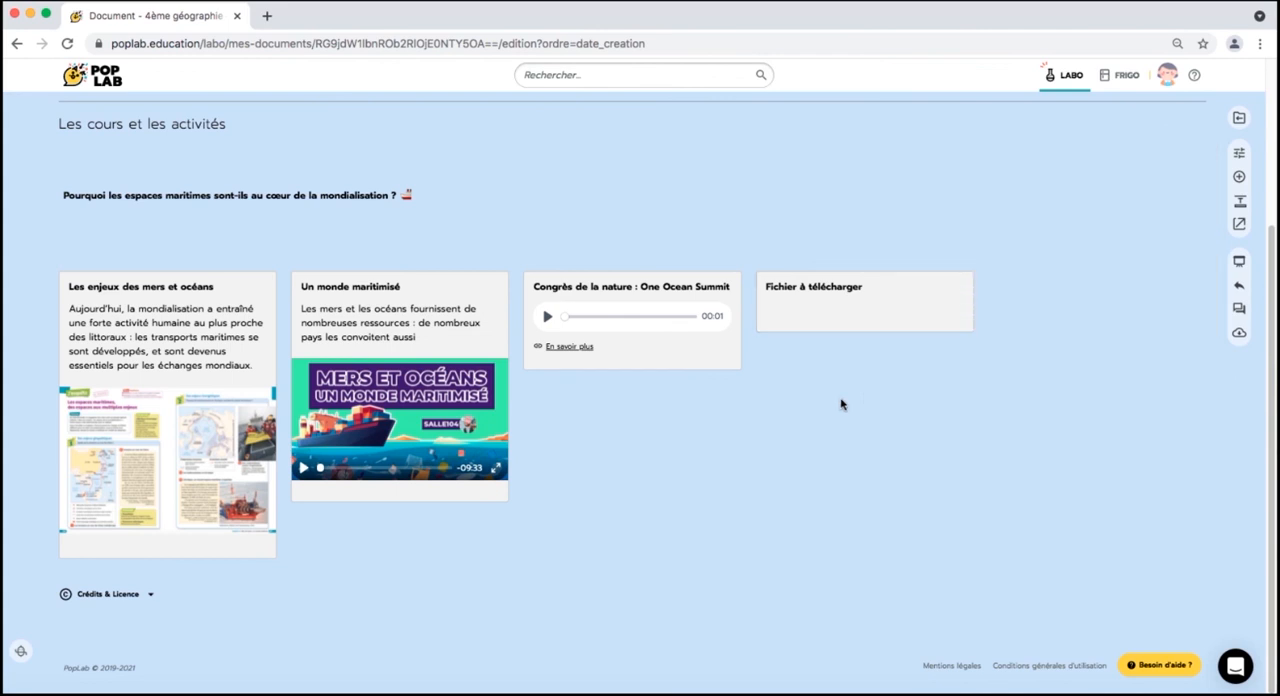
- Copy the "Extrait de la vidéo Planète océan" line with its YouTube link from Word, then add a PopLab element titled "Planète Océan" beside "Fichier à télécharger"
click(325, 692)
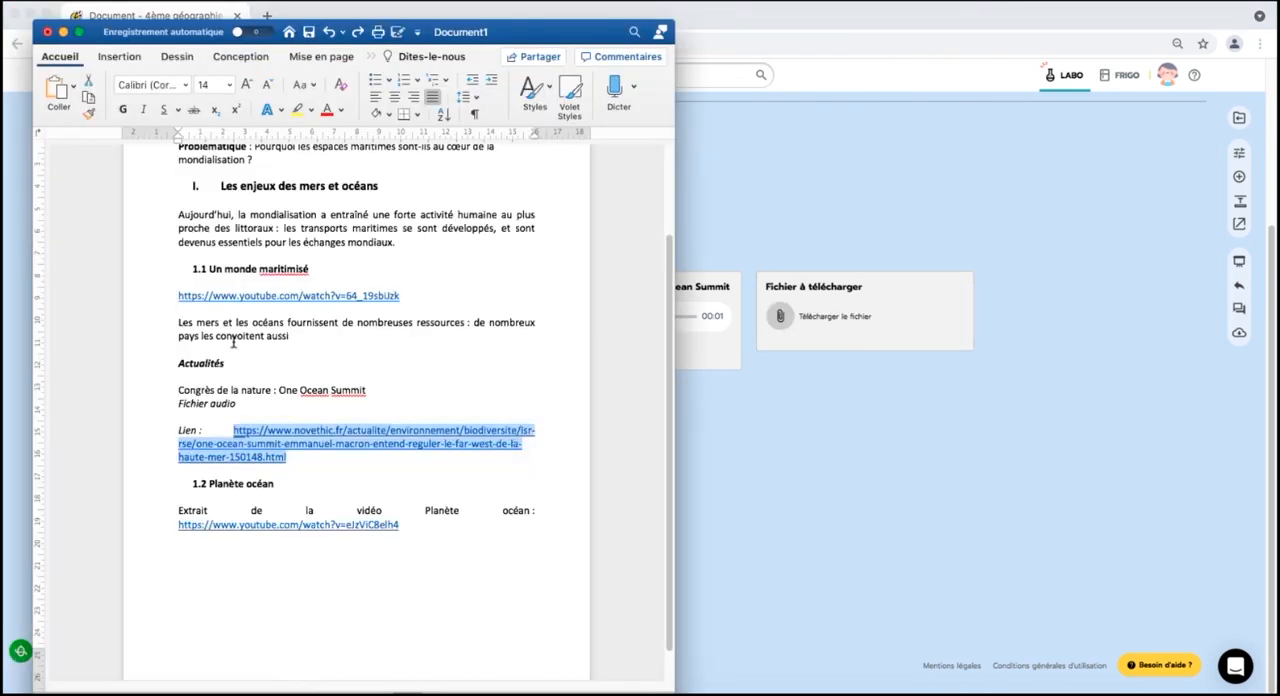
click(236, 341)
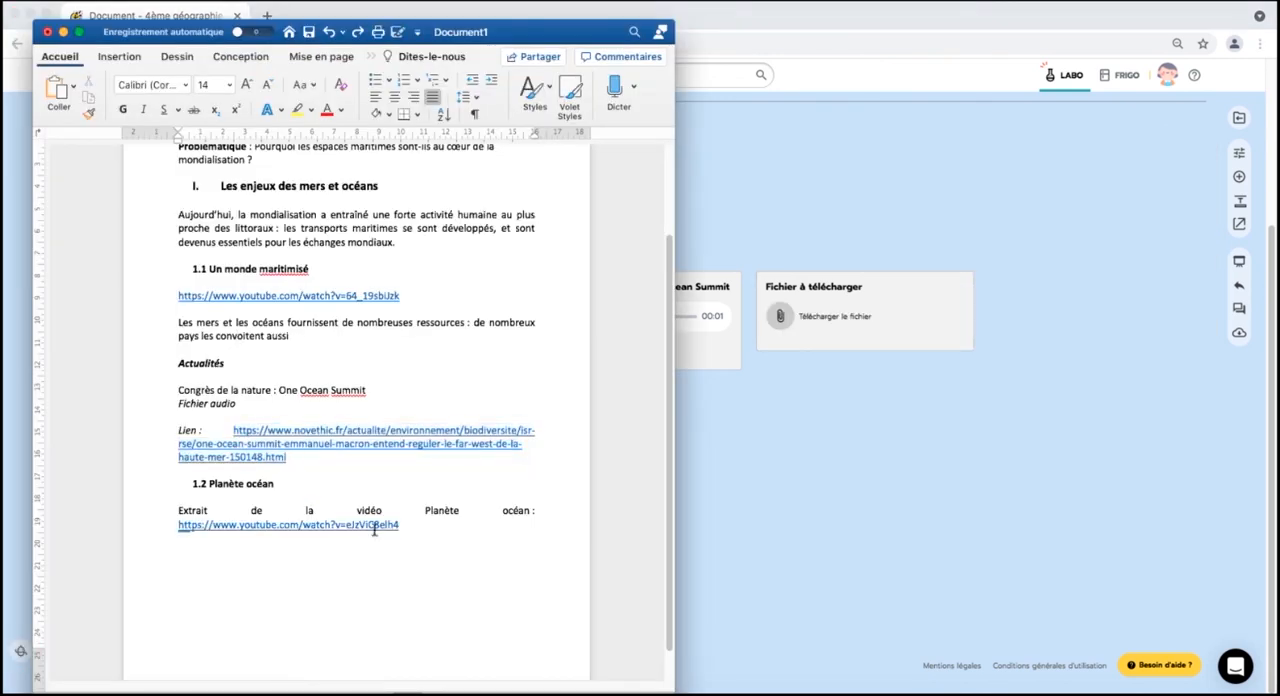
drag(375, 530, 171, 526)
drag(437, 531, 177, 514)
click(1046, 308)
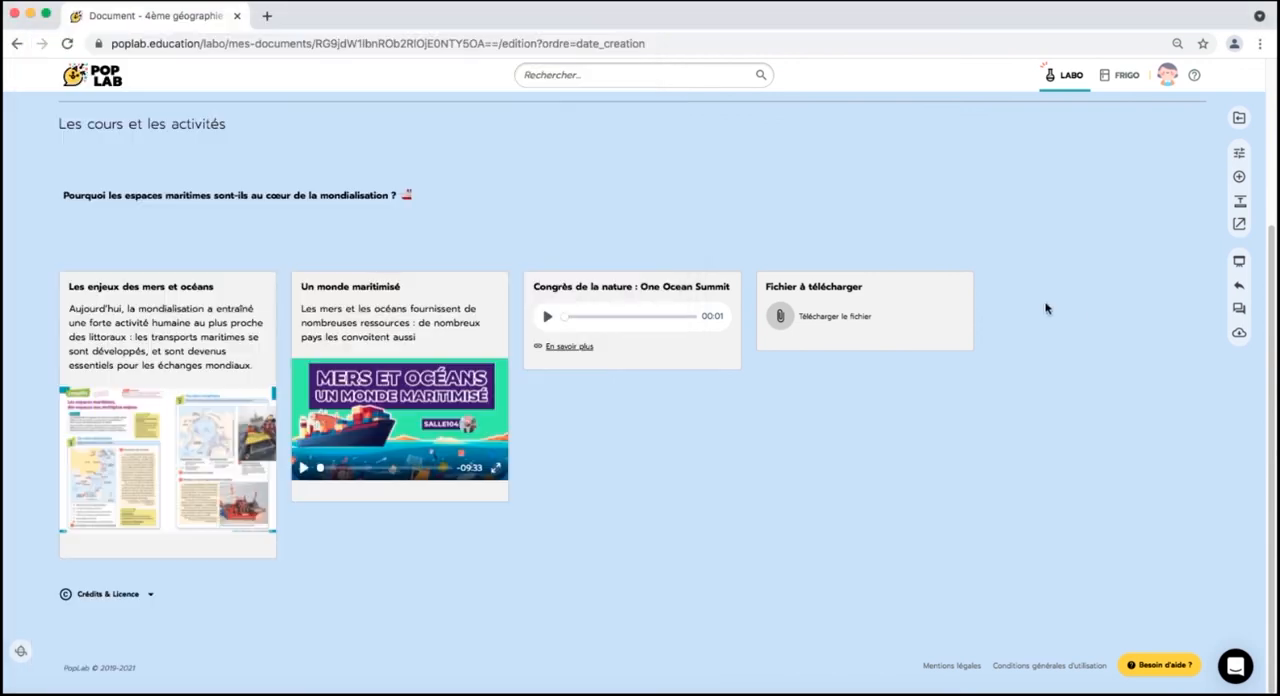
click(981, 313)
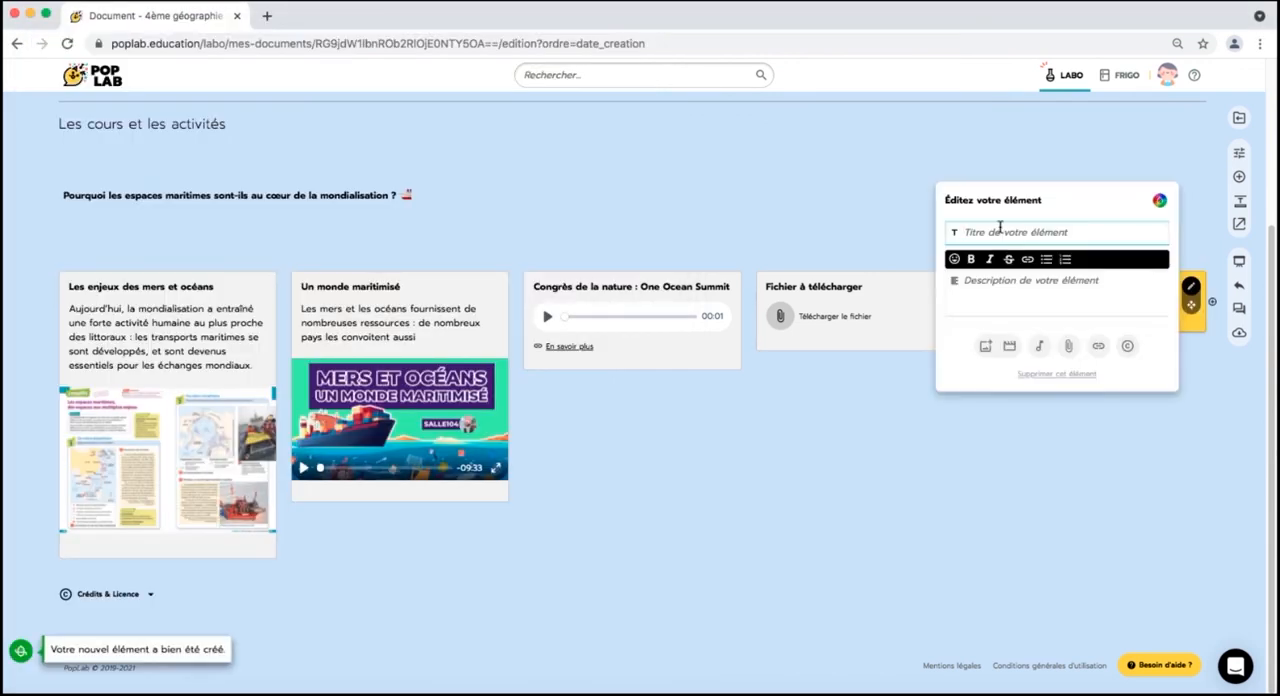
text(Planète Océan)
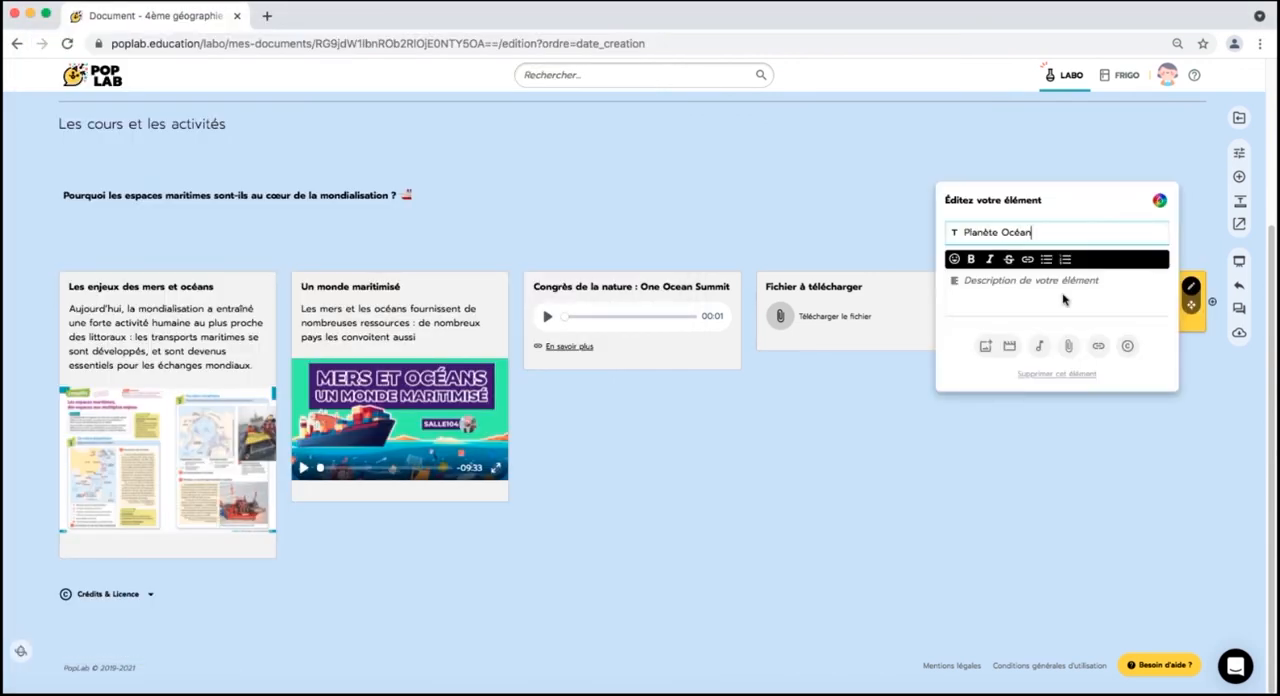
- Give the "Planète Océan" element the description "Extrait de la vidéo Planète océan" and embed the copied YouTube link as its video
click(1030, 289)
text(Extrait de la vidéo Planète océan : https://www.youtube.com/watch?v=eJzViC8elh4)
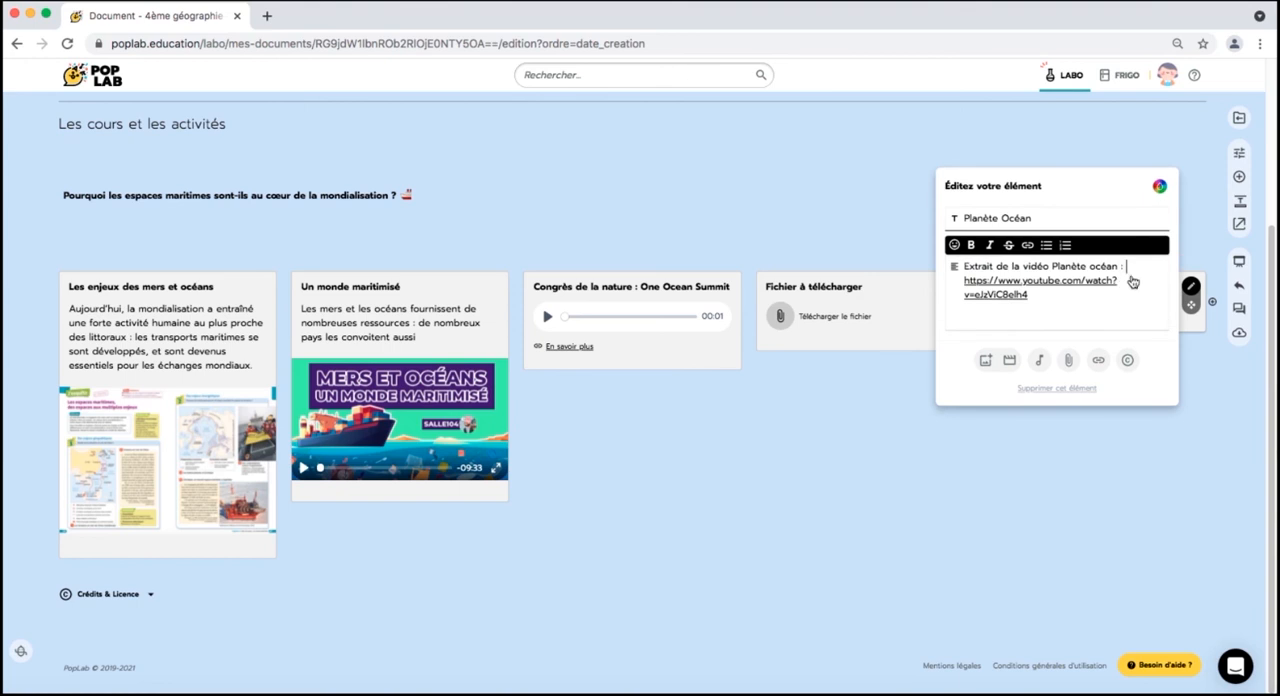
drag(1045, 297, 990, 281)
key(super+x)
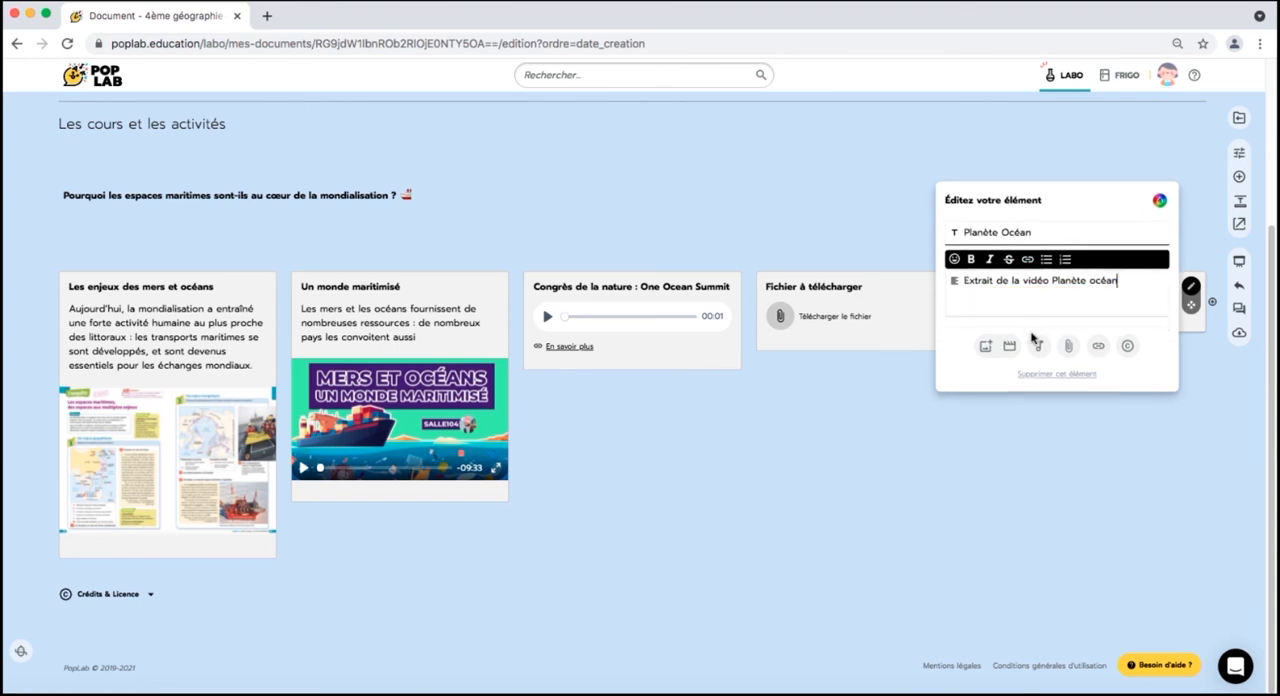
click(1009, 346)
key(super+v)
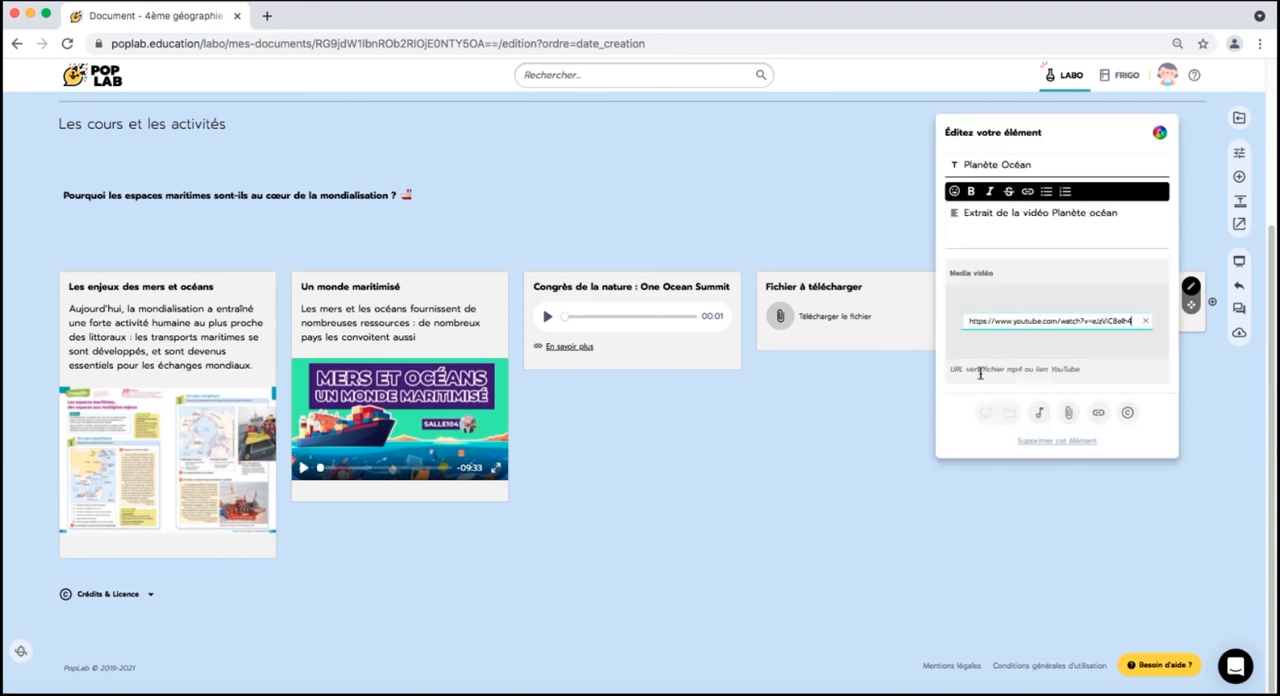
click(564, 487)
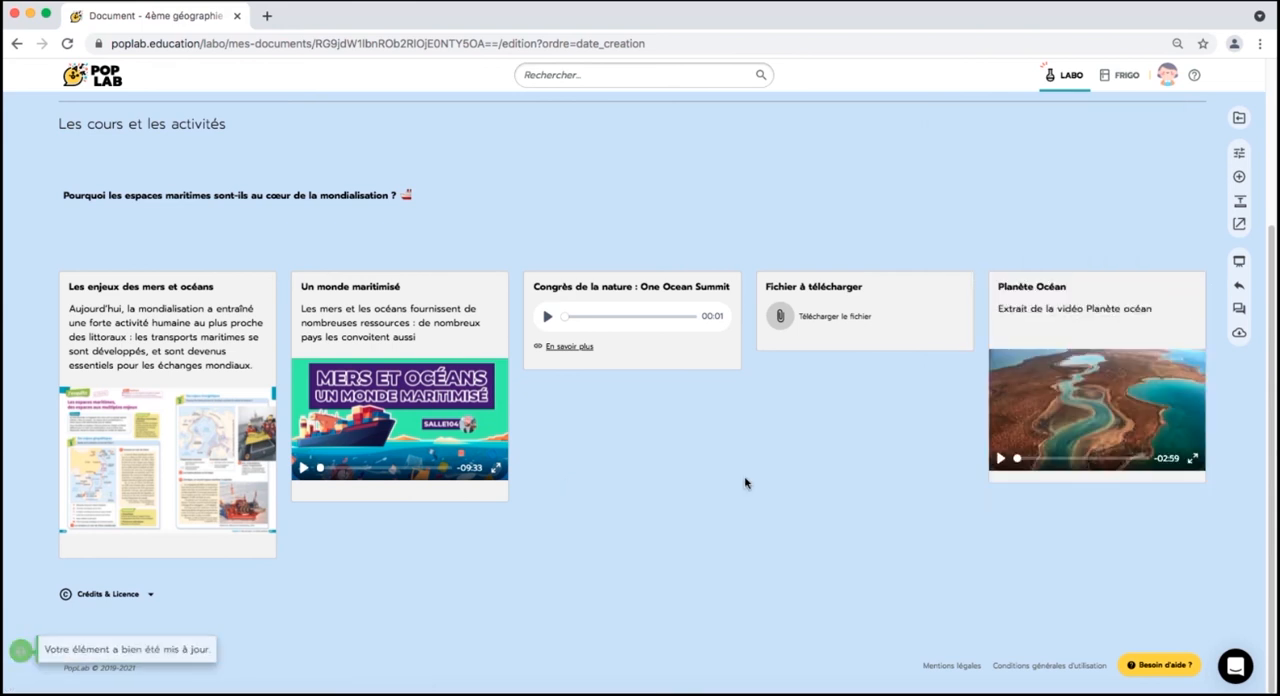
- Add a section titled "Pour aller plus loin" and move it below the "Les cours et les activités" section
click(1236, 210)
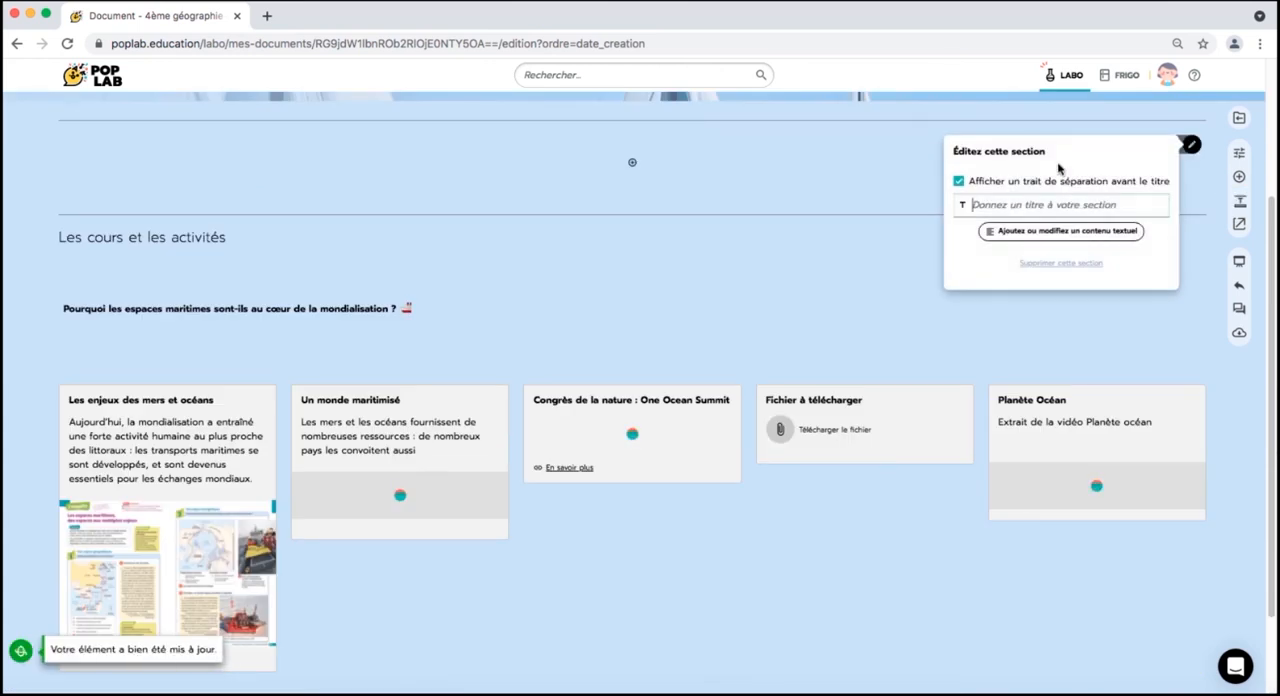
text(Pour aller plus loin)
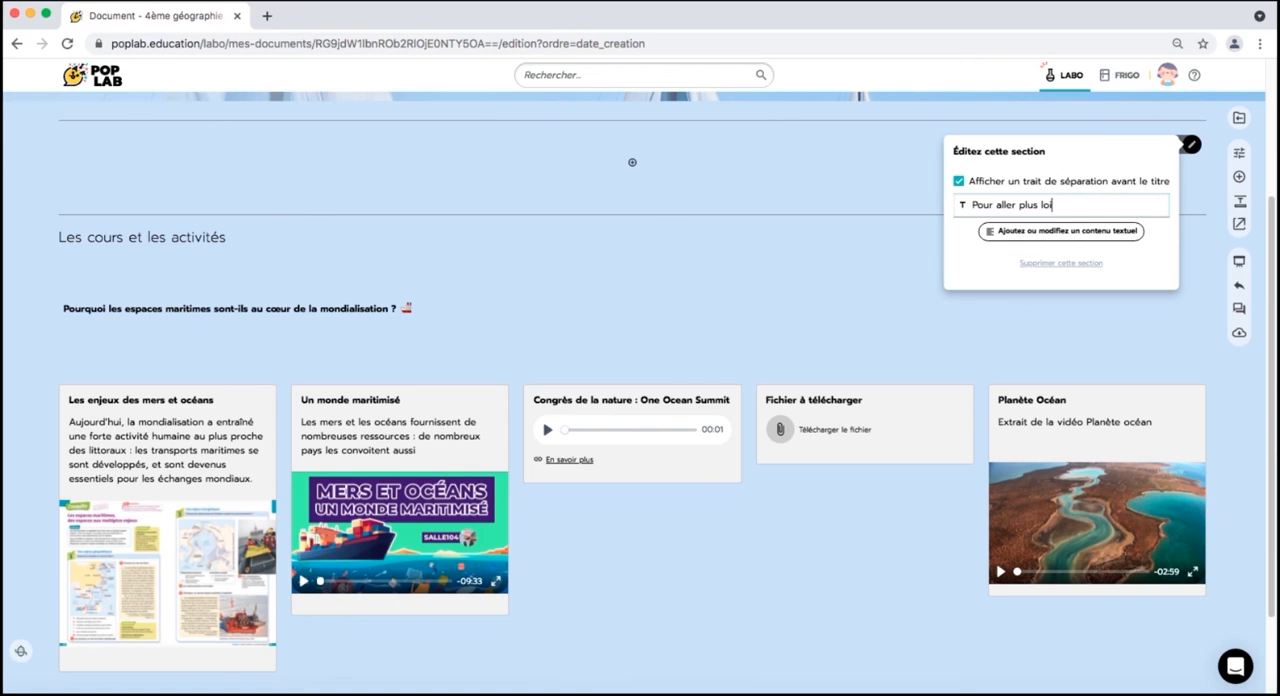
click(966, 266)
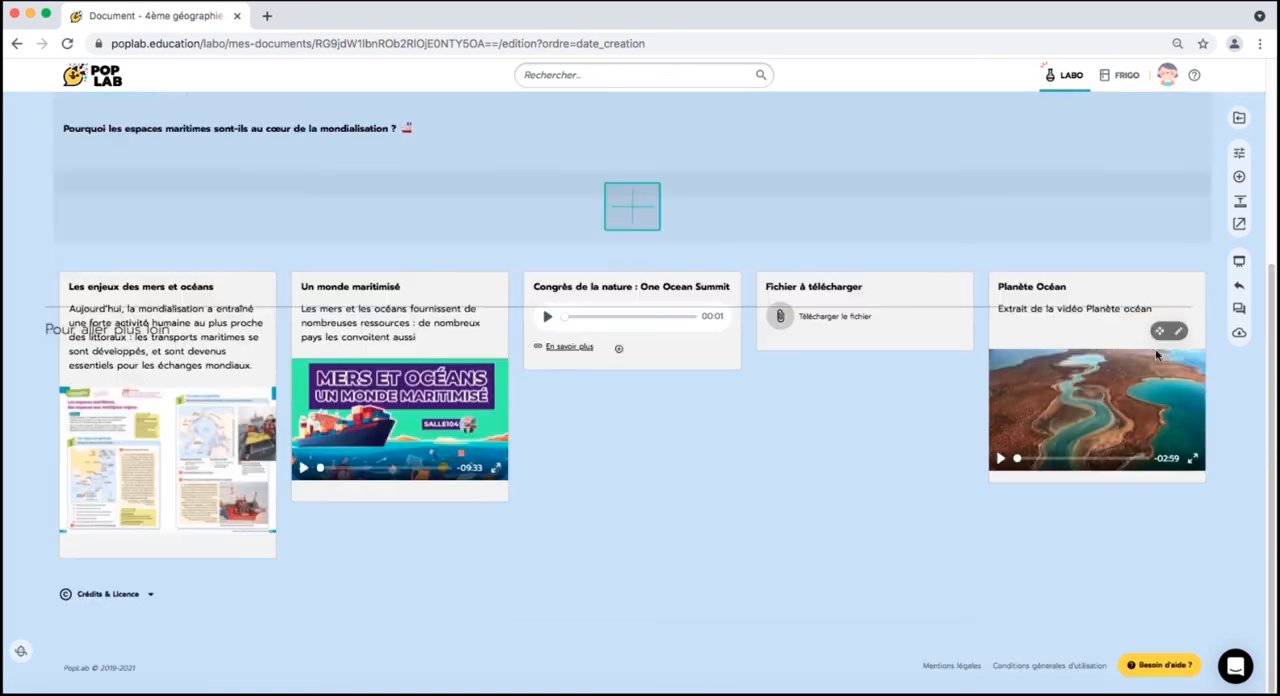
drag(1157, 345, 1152, 508)
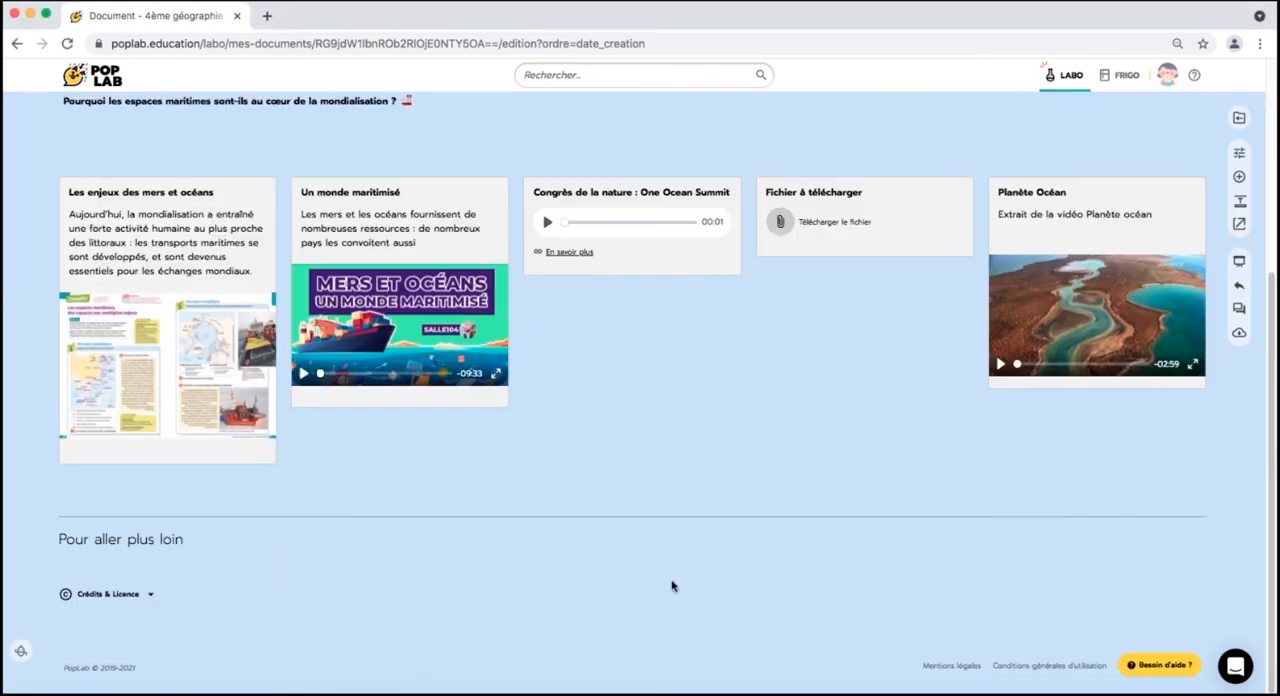
- Add an element titled "Fiche n°3 : l'itinéraire d'un t-shirt" under "Pour aller plus loin" and import the world map image from file
click(632, 561)
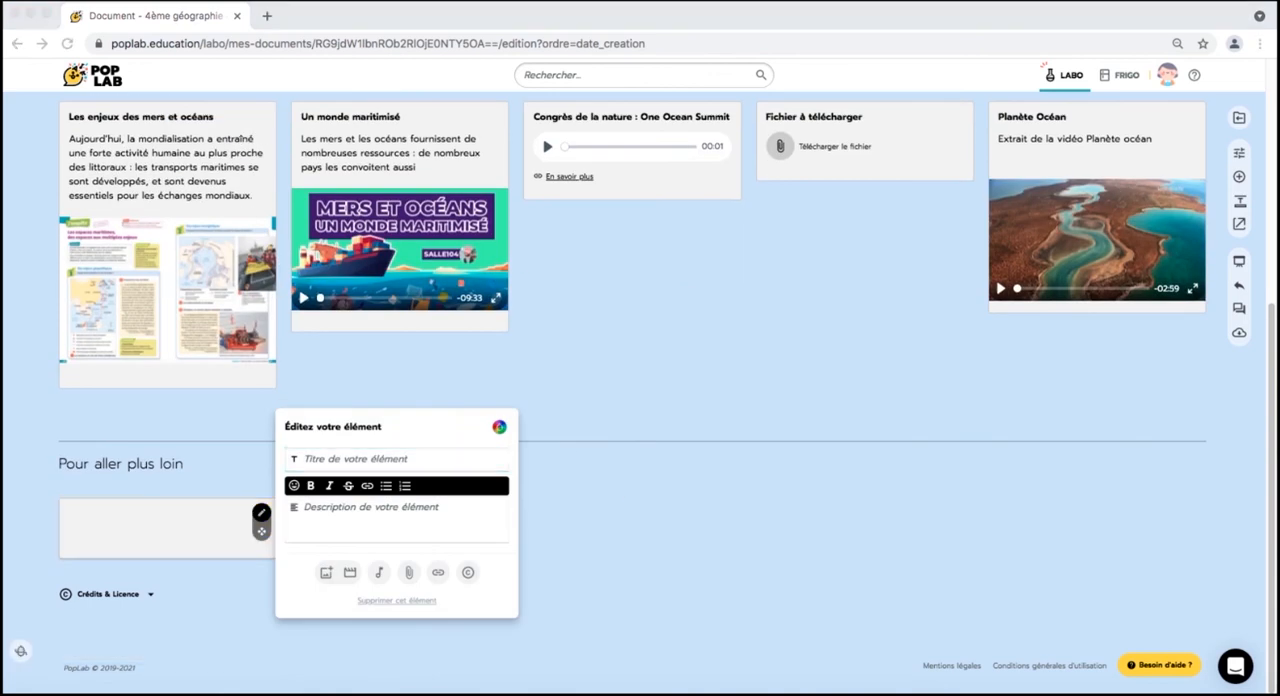
key(super+v)
click(325, 572)
click(440, 547)
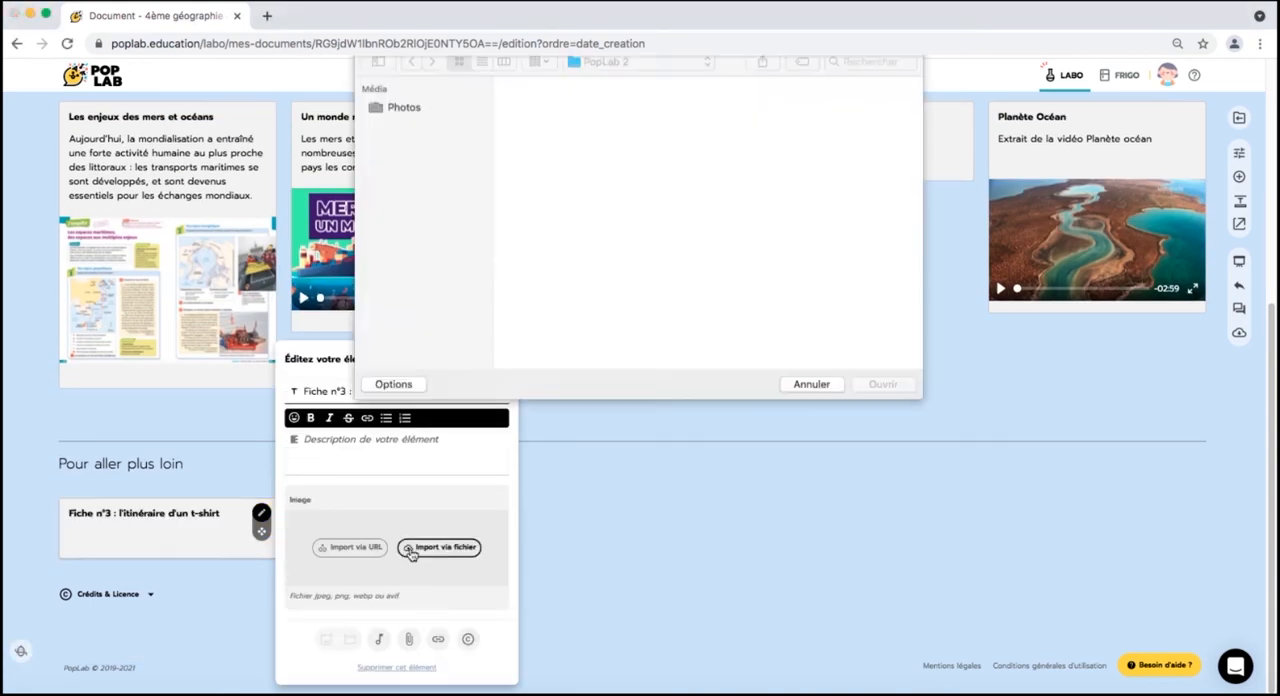
click(882, 393)
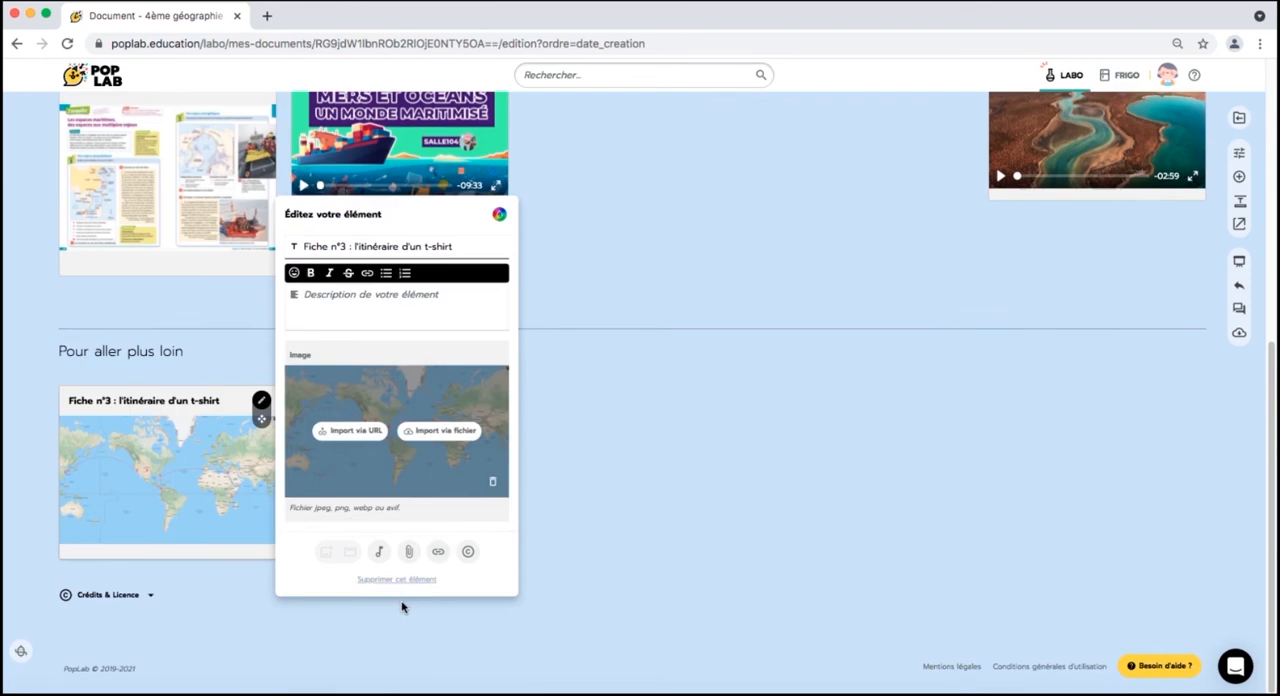
- Attach a downloadable file to the "Fiche n°3 : l'itinéraire d'un t-shirt" element and finish editing it
click(411, 557)
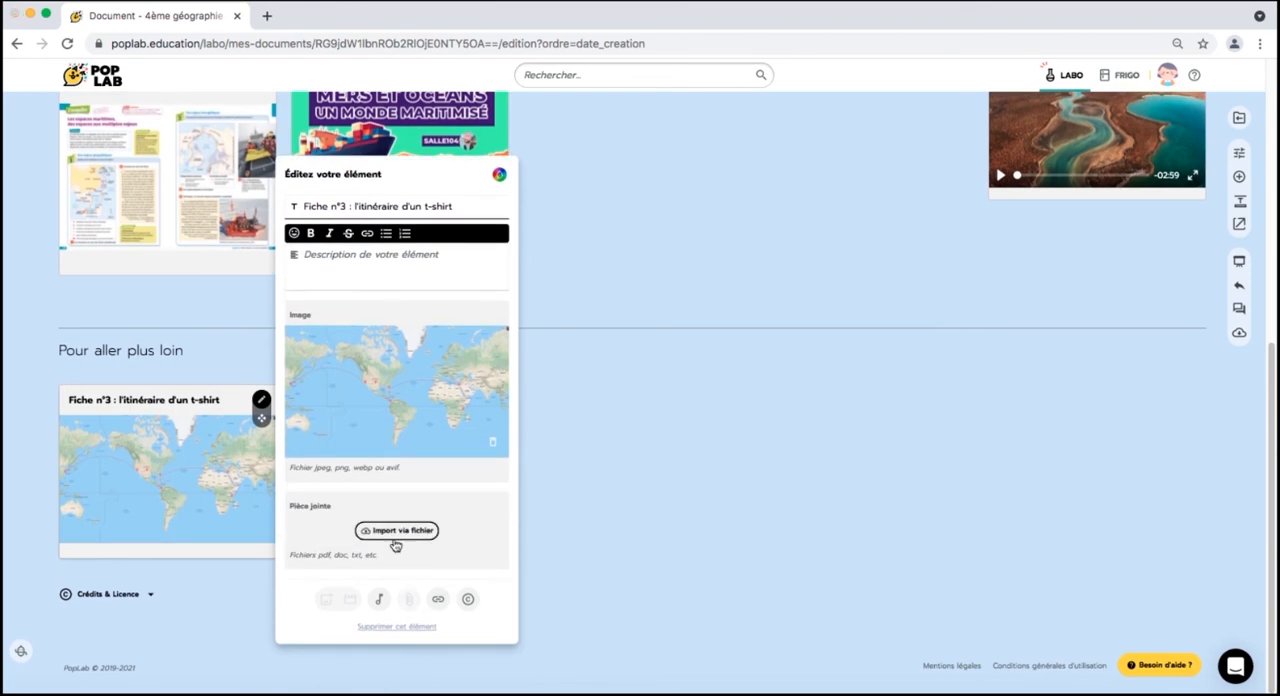
click(396, 531)
click(758, 128)
click(882, 393)
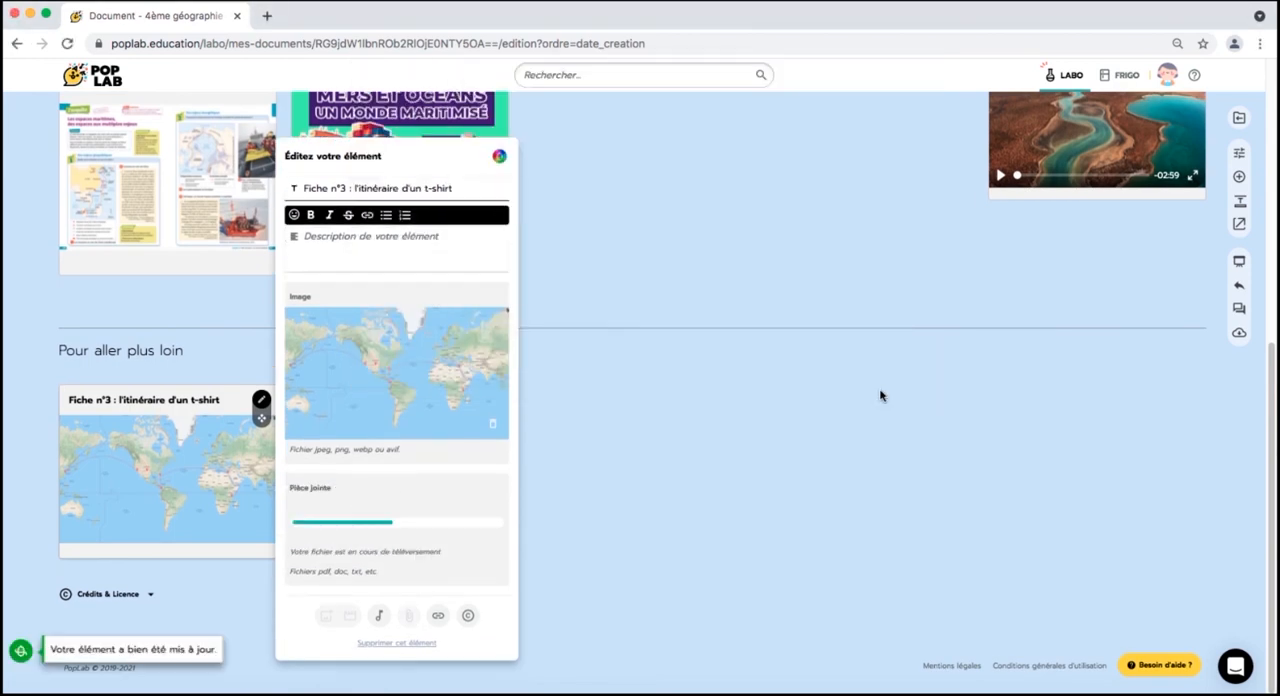
click(593, 458)
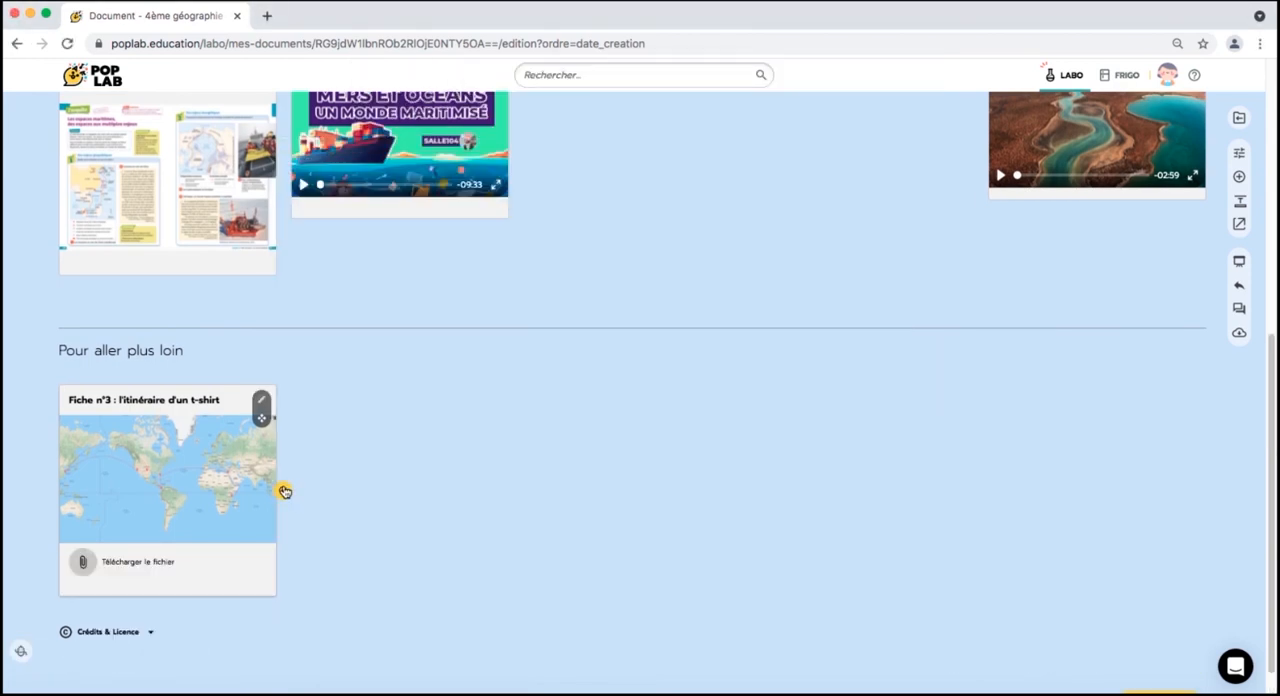
- Add an element titled "Vidéo" beside the t-shirt sheet and import the "Géopolitique des océans" video into it by URL
click(284, 491)
click(580, 423)
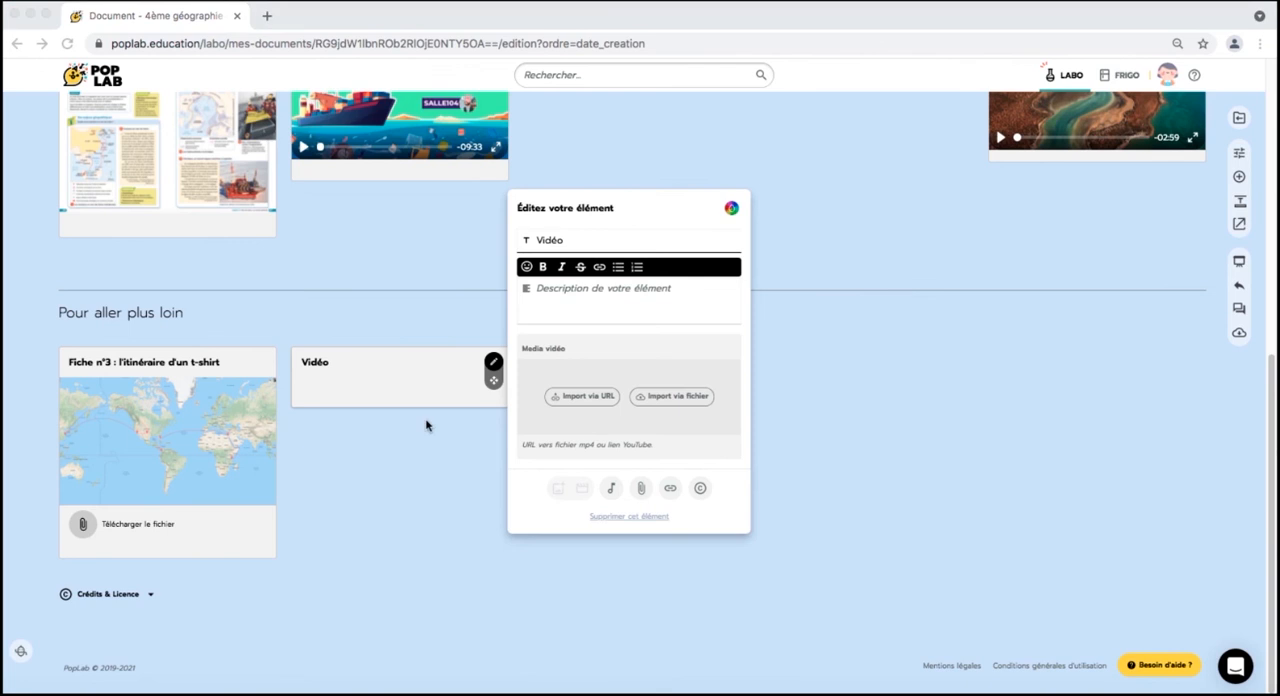
click(604, 398)
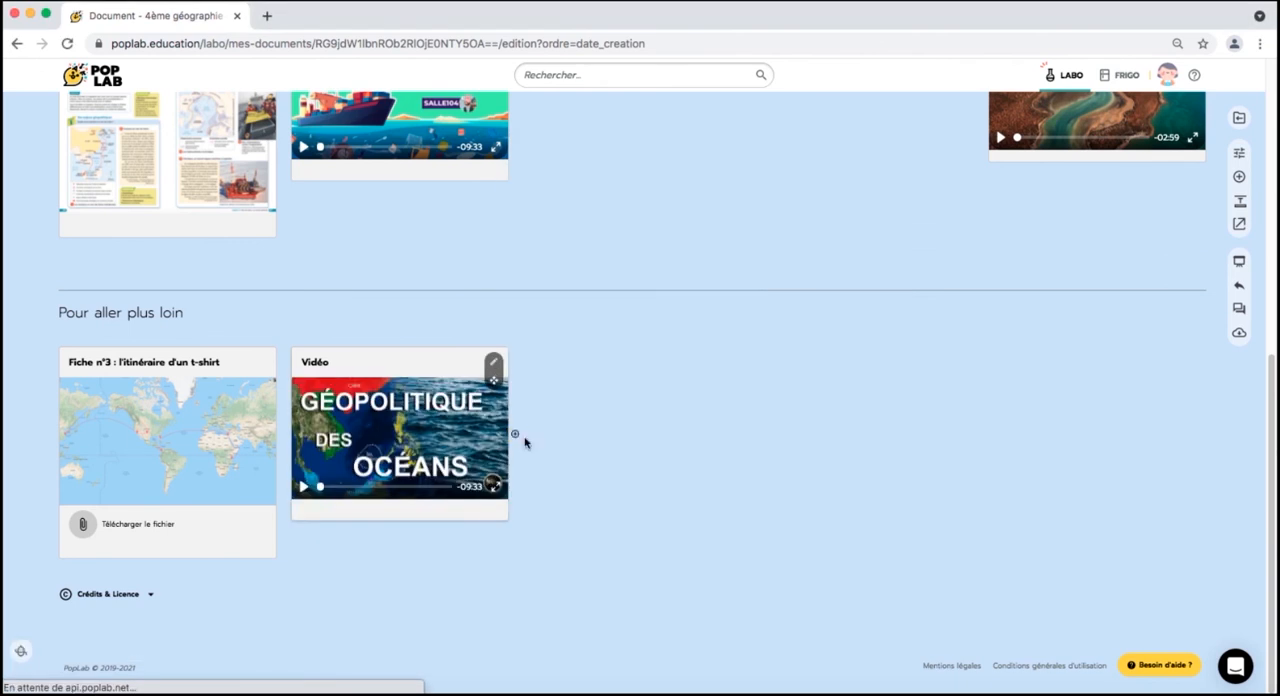
- Add an element titled "Questions : Où se situent les plus grands ports du monde ?" with bullets "En Asie", "En Europe" and "En Amérique du Nord"
click(515, 434)
text(Questions : Où se situen)
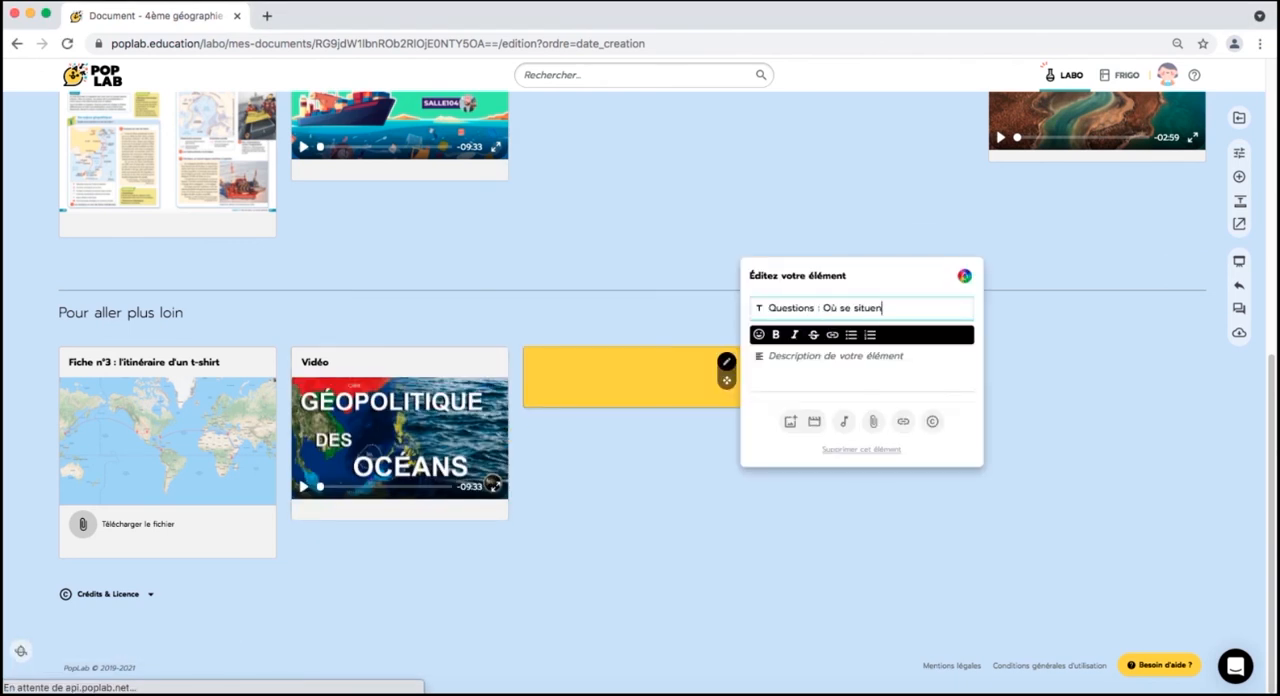
text(t les plus grands ports du monde ?)
key(Tab)
text(- EN)
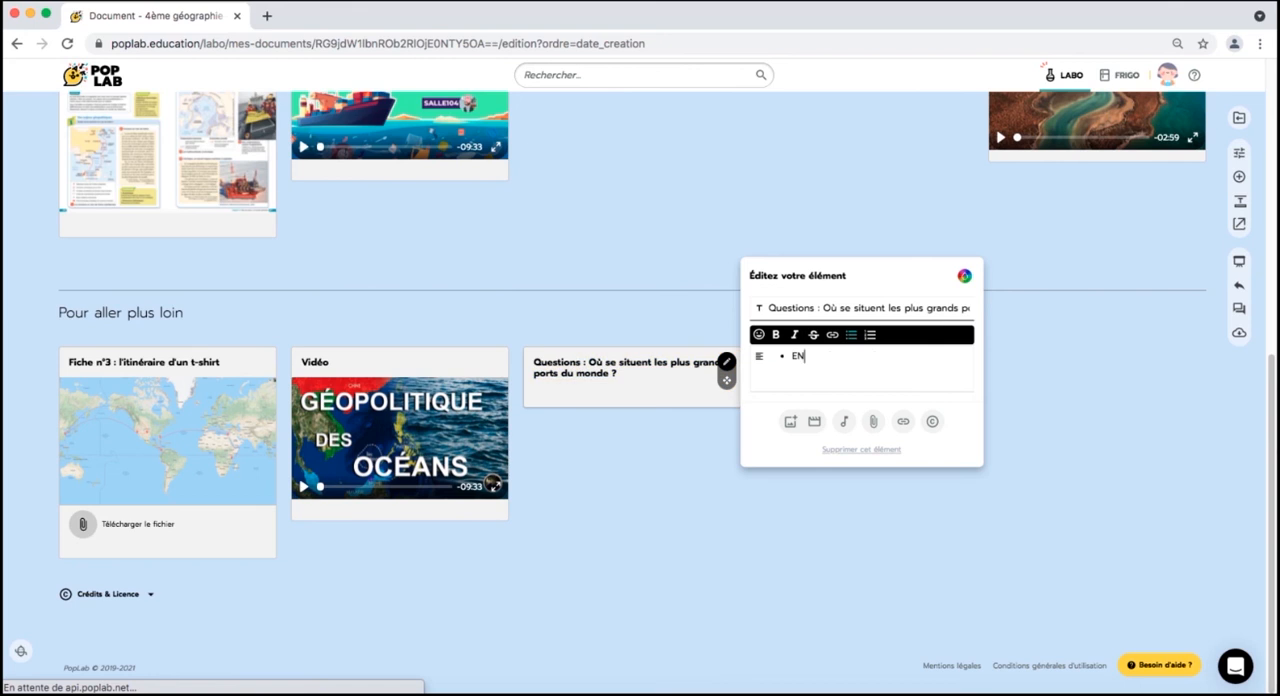
text( Asie En Europe)
key(Return)
text(En Amérique du Nord)
- Apply the yellow background and text colour combination to the "Questions" element, finish editing it and return to the document's beginning
click(964, 276)
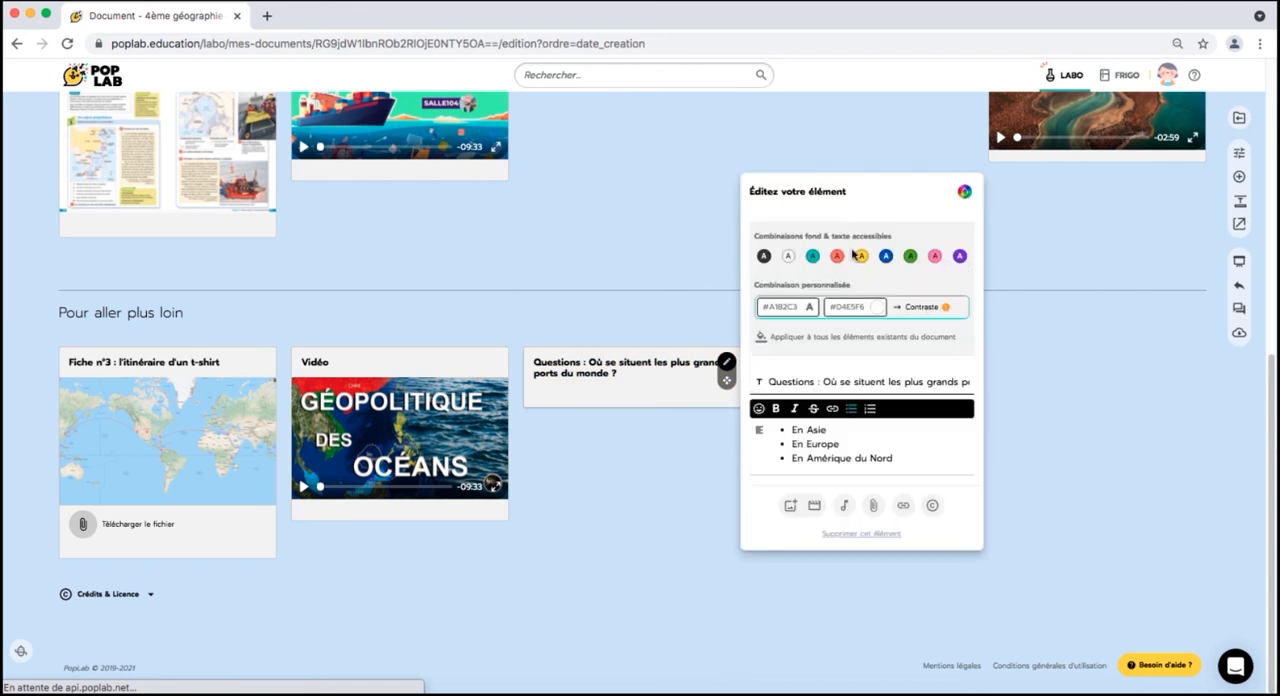
click(861, 256)
click(655, 464)
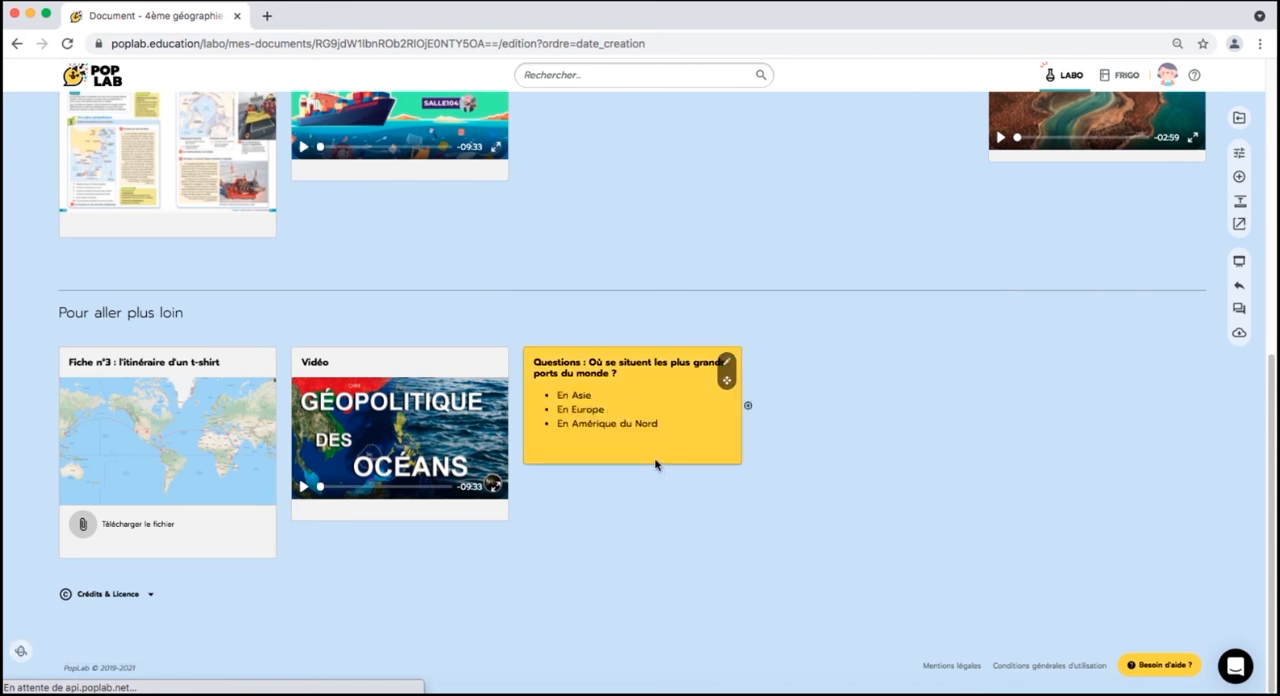
scroll(655, 464, up, 5)
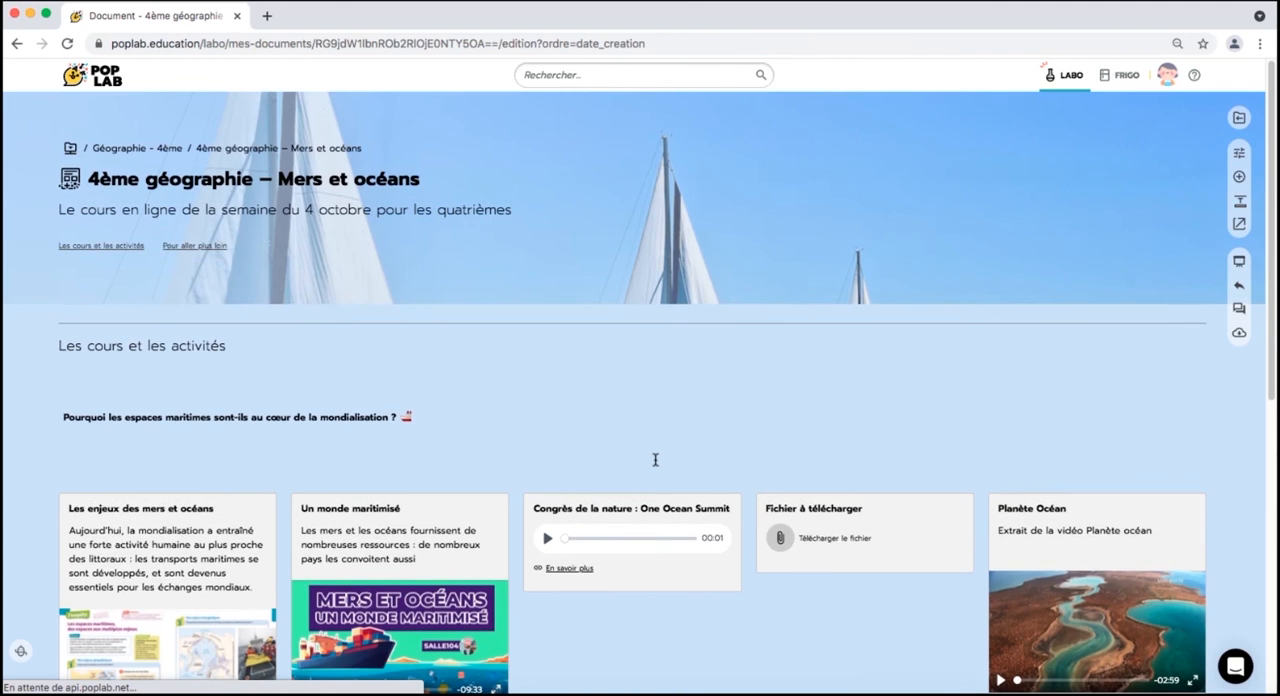